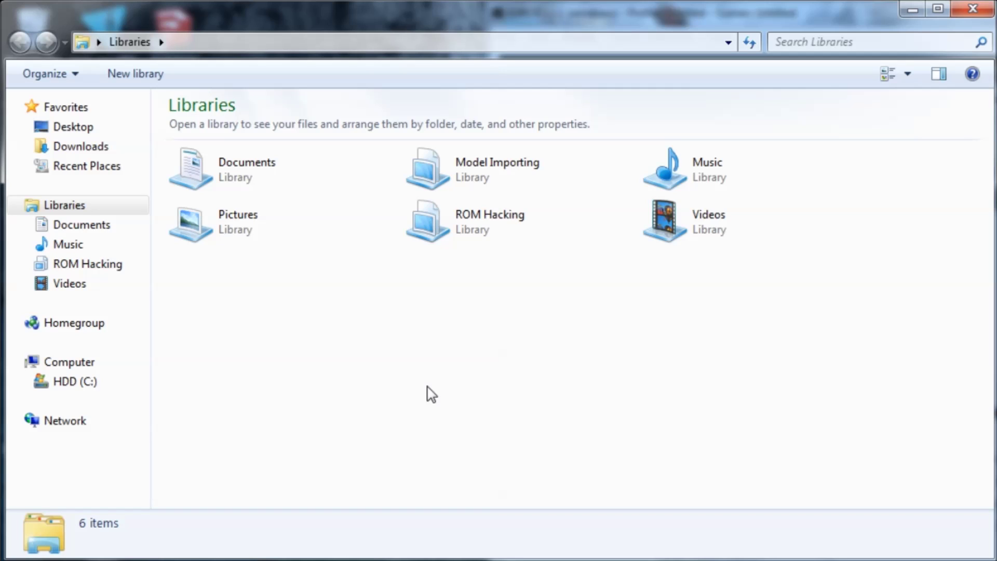
Open the Downloads folder and select 114SALT_v420.cia
left_click(140, 147)
left_click(283, 167)
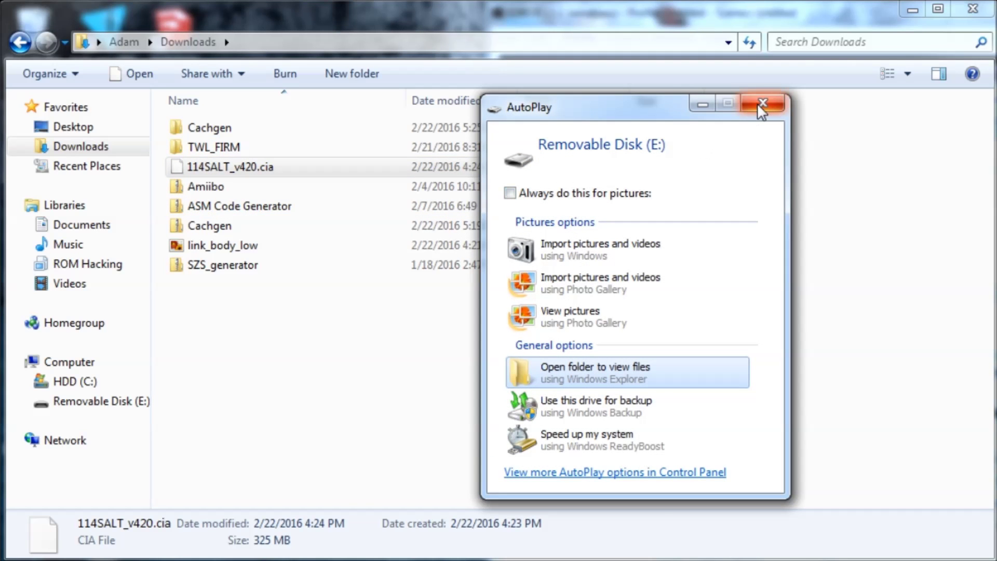
Dismiss the AutoPlay prompt and copy the 325 MB 114SALT_v420.cia onto Removable Disk (E:)
left_click(762, 105)
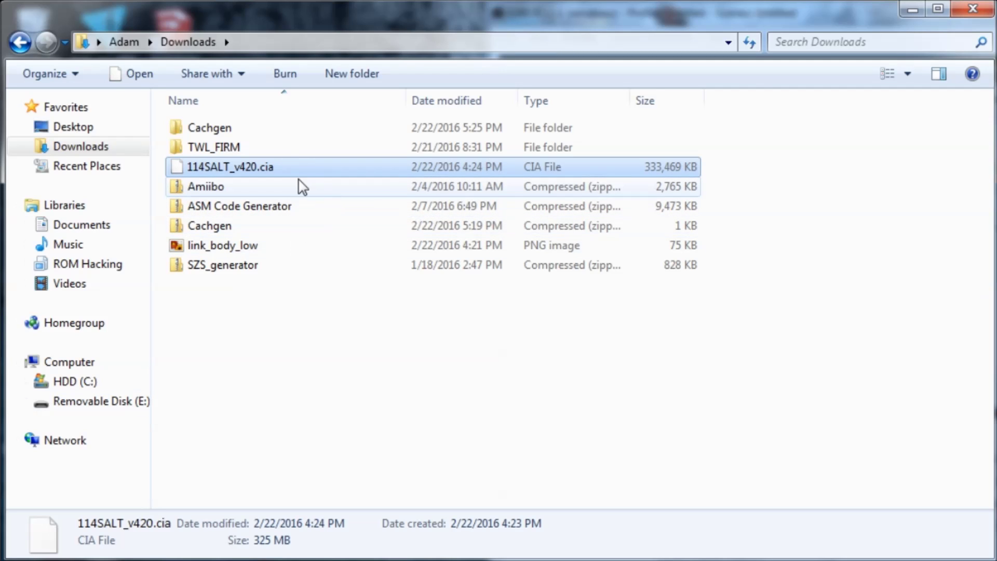
left_click_drag(327, 179, 126, 408)
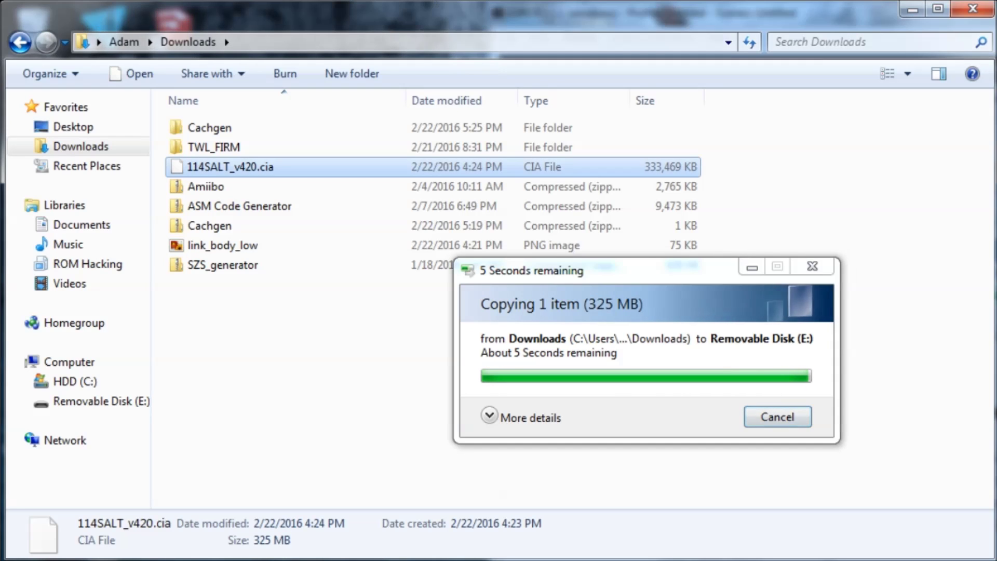
Create a folder named SaltySD at the root of Removable Disk (E:)
left_click(92, 364)
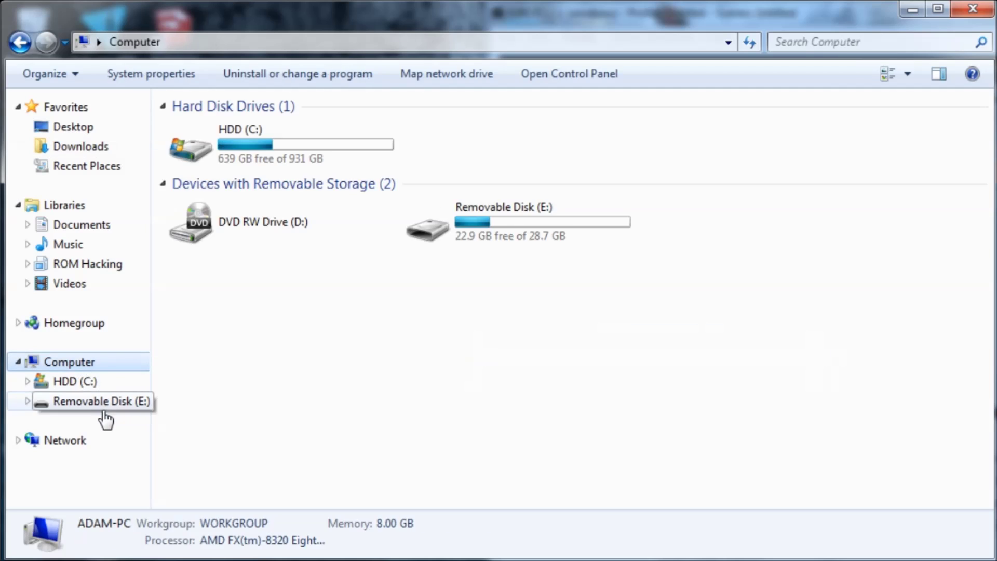
left_click(94, 401)
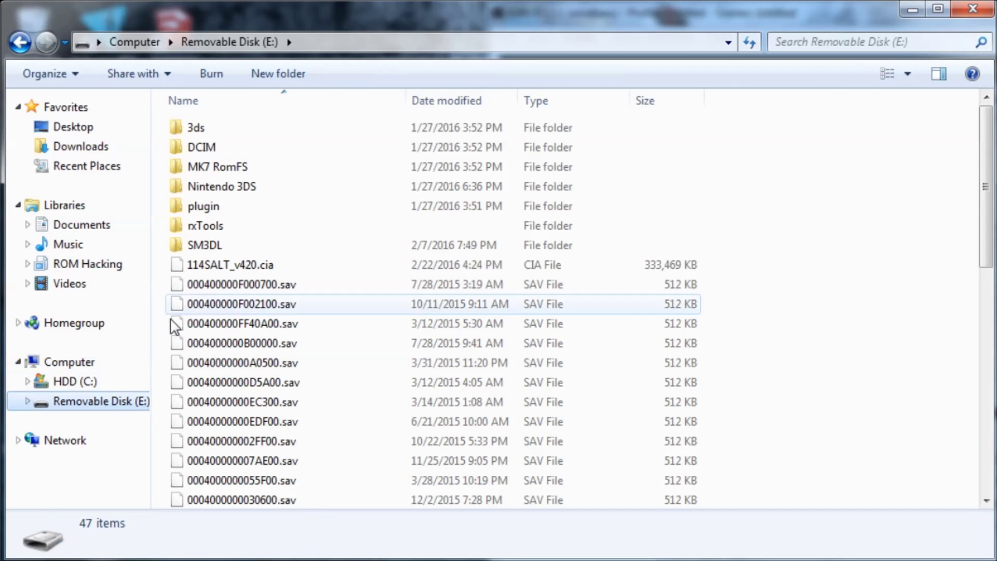
left_click(269, 78)
type("SaltySD")
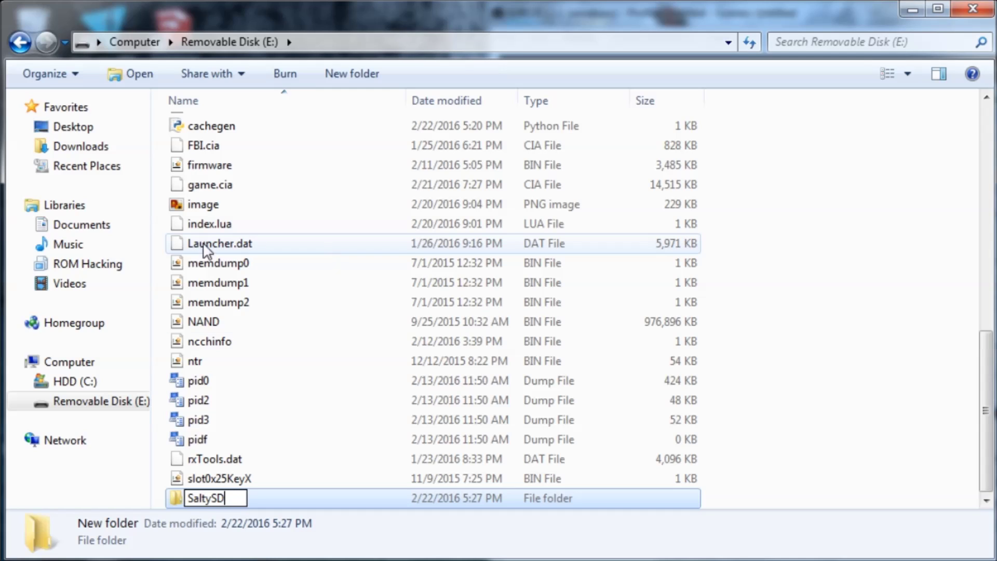
left_click_drag(227, 499, 201, 495)
left_click(227, 497)
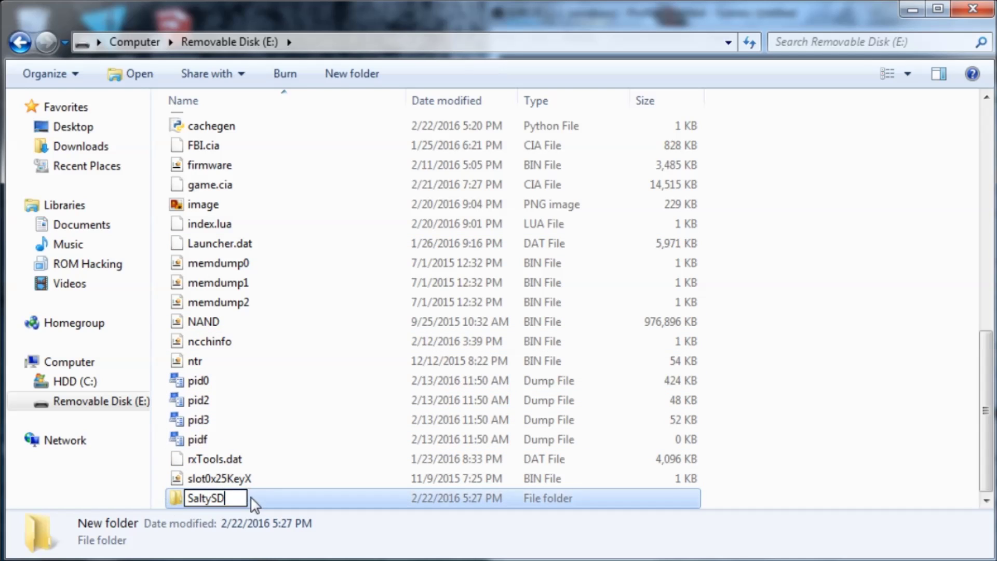
key("Return")
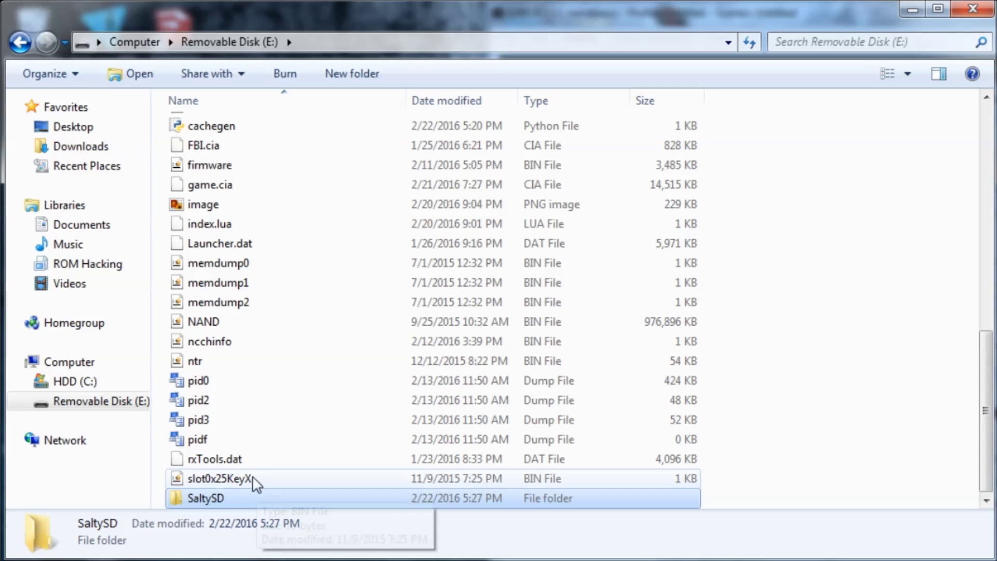
Inside SaltySD, create an empty subfolder named smash
double_click(241, 500)
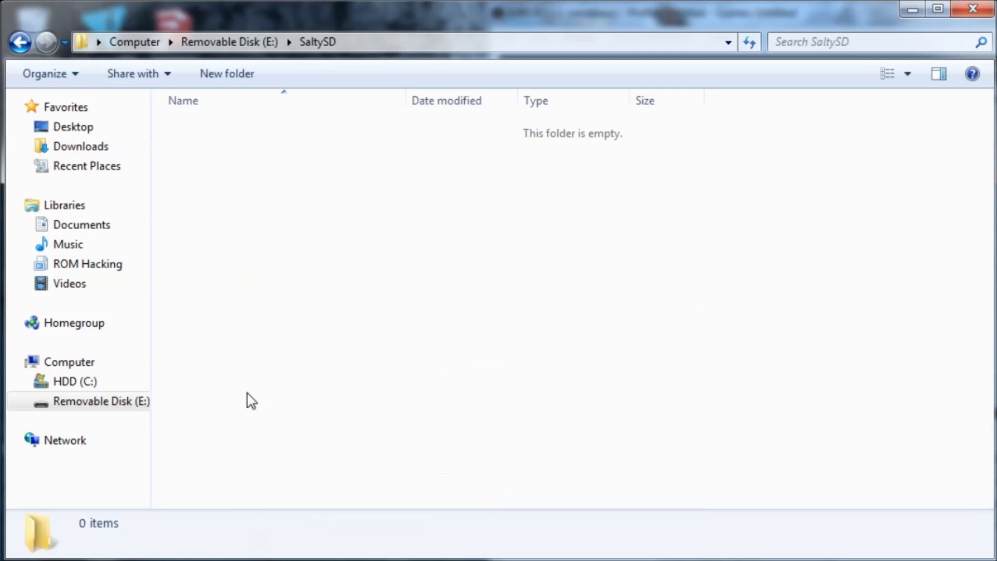
left_click(237, 83)
type("smash")
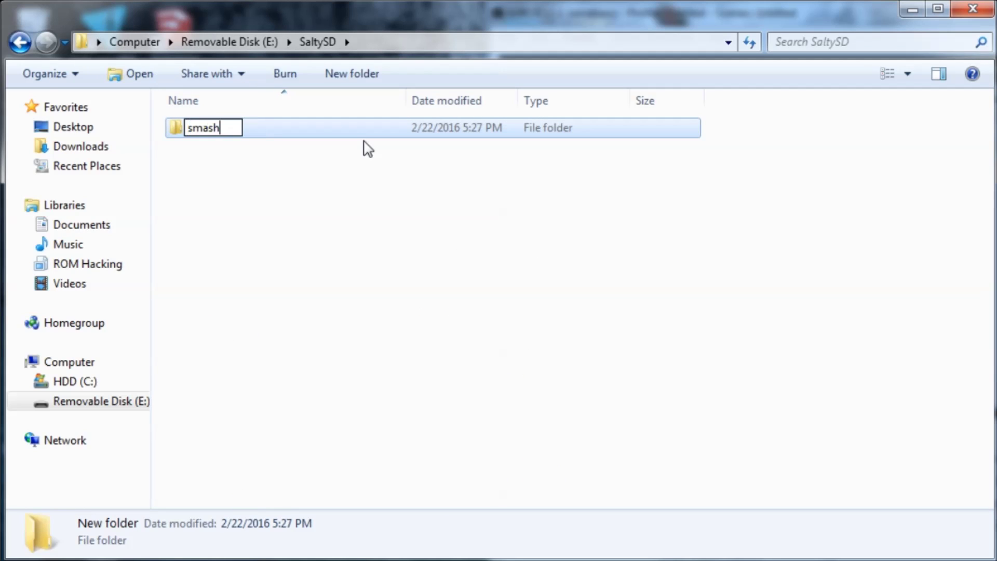
key("Return")
left_click(323, 171)
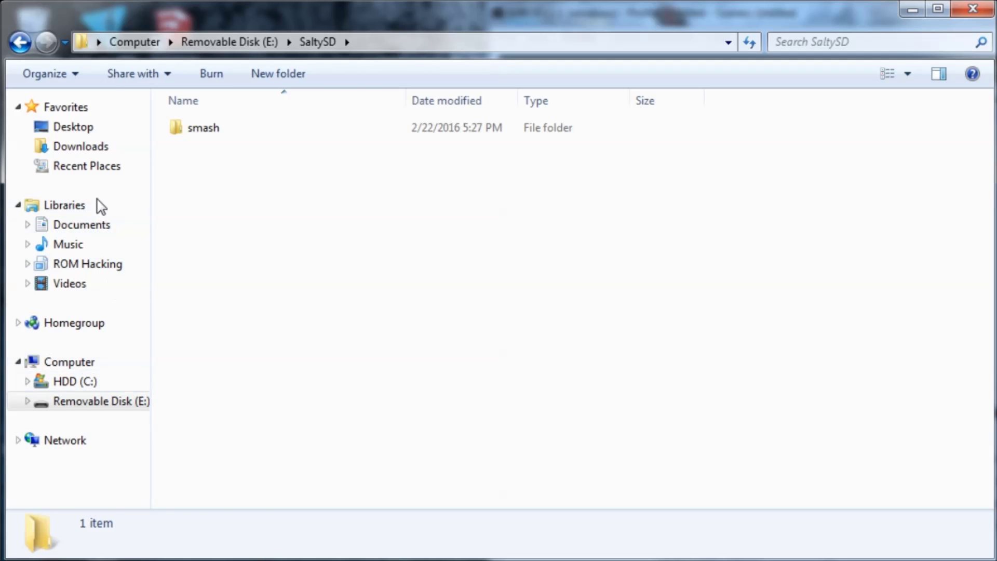
Copy both cachegen files (batch and Python) from Downloads\Cachgen
left_click(114, 147)
double_click(238, 129)
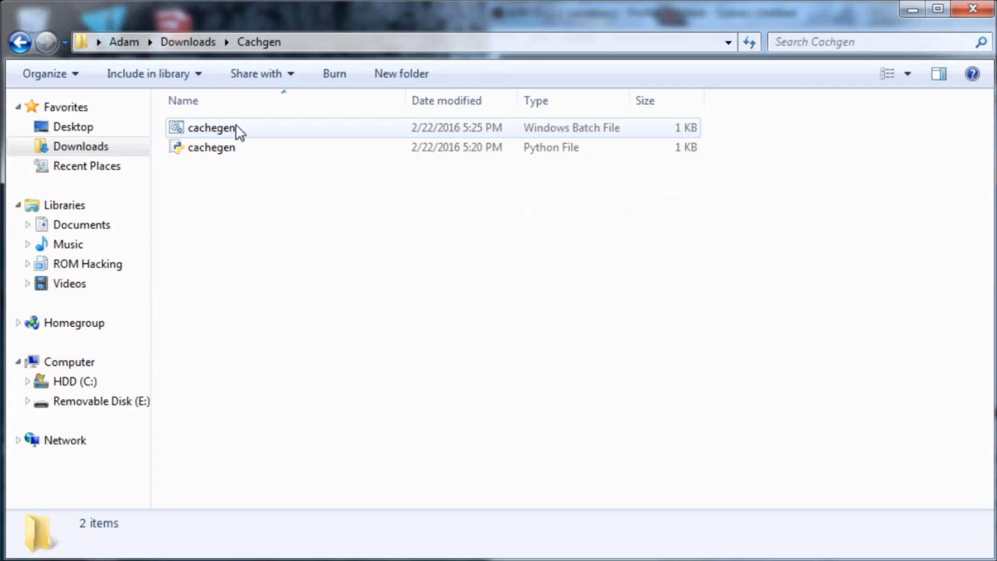
left_click_drag(234, 188, 310, 208)
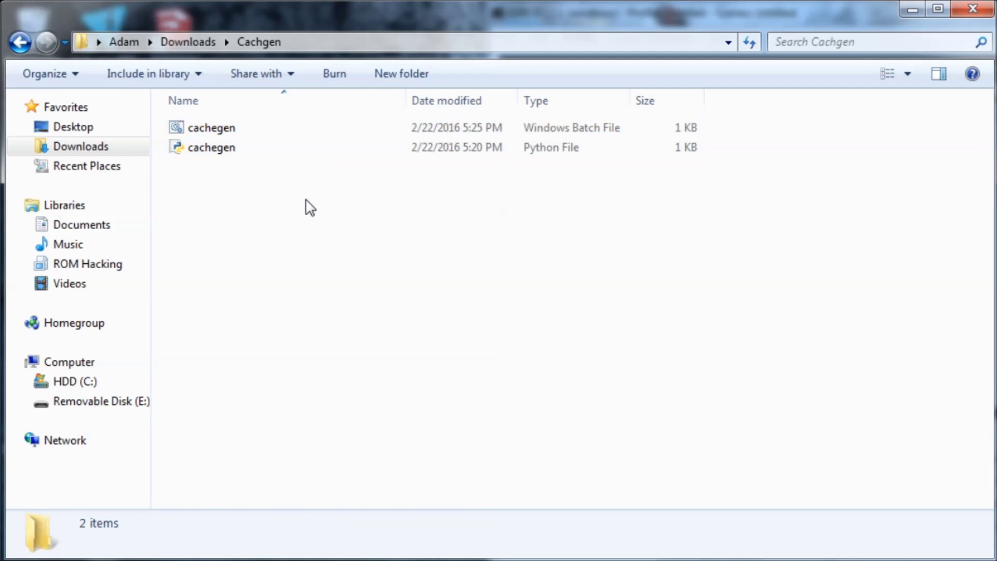
left_click(297, 133)
left_click(292, 148)
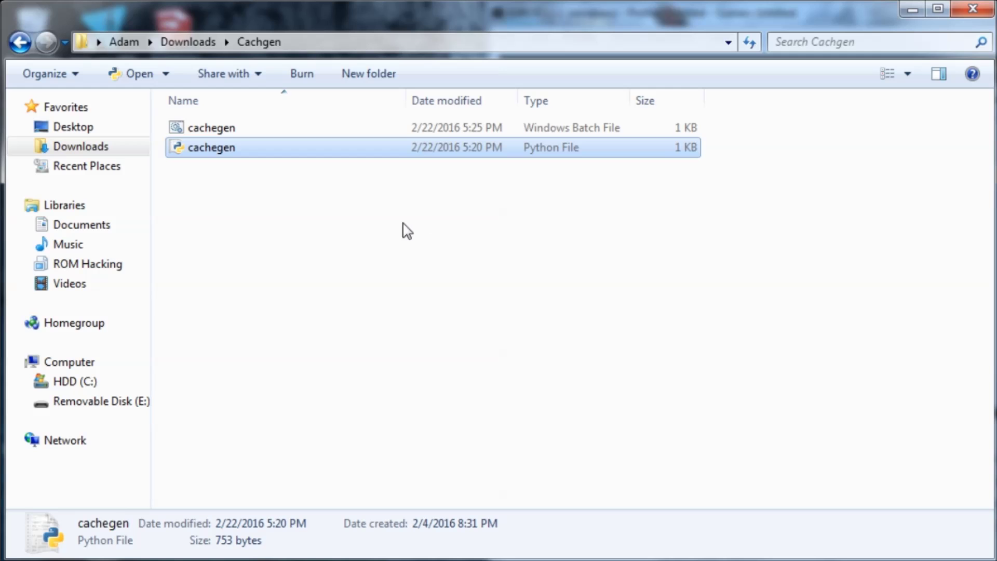
left_click_drag(403, 224, 387, 124)
right_click(366, 157)
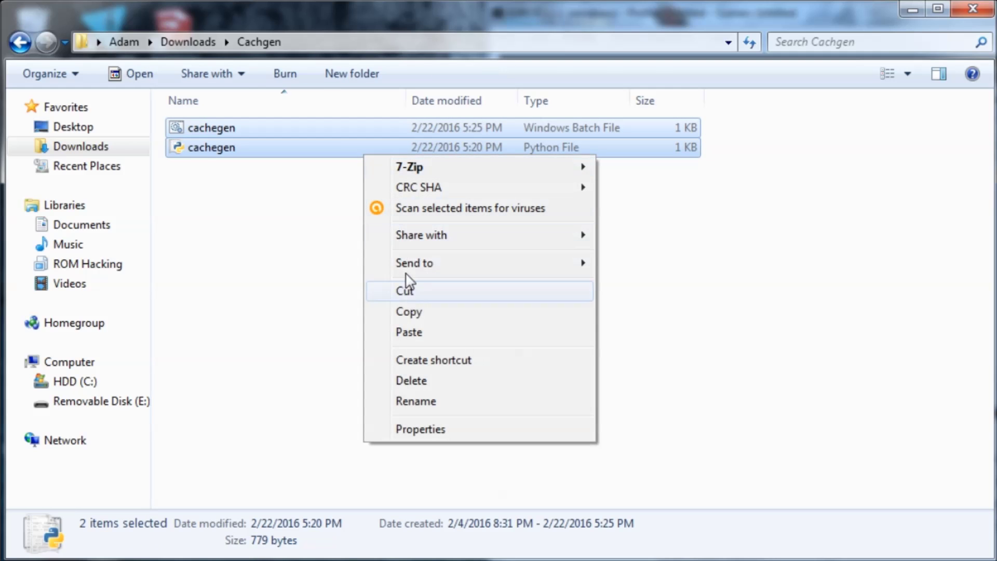
left_click(412, 312)
Paste the cachegen files onto the E: root, replacing the existing cachegen.py
left_click(120, 403)
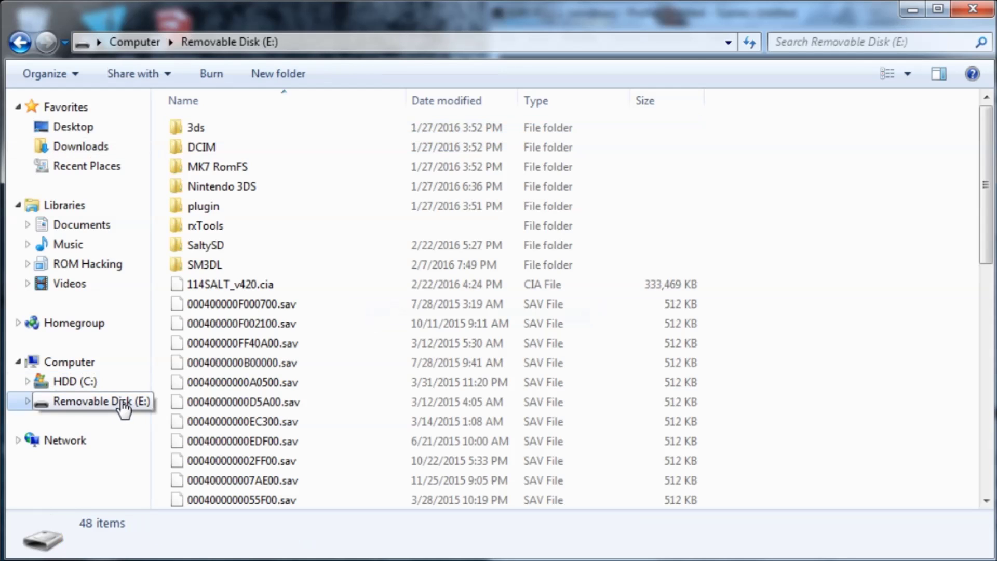
right_click(737, 188)
left_click(770, 338)
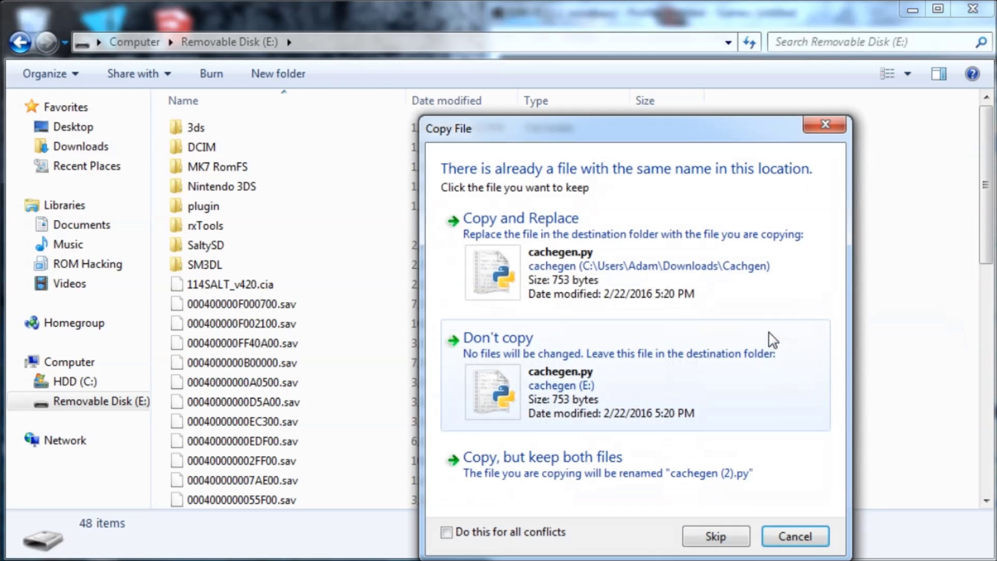
left_click(608, 283)
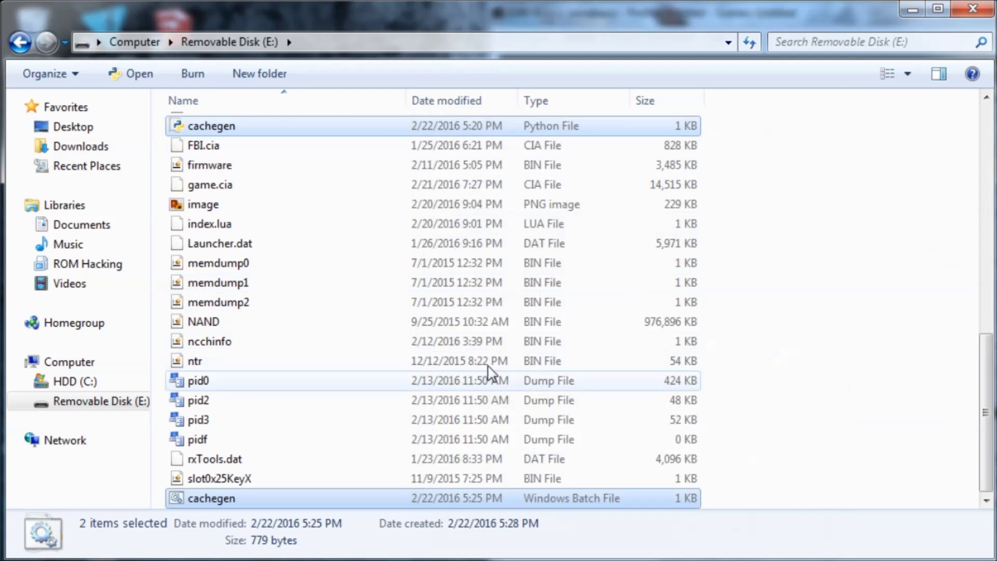
Run cachegen.bat and confirm SaltySD\smash now holds a 4-byte cache file
left_click(275, 500)
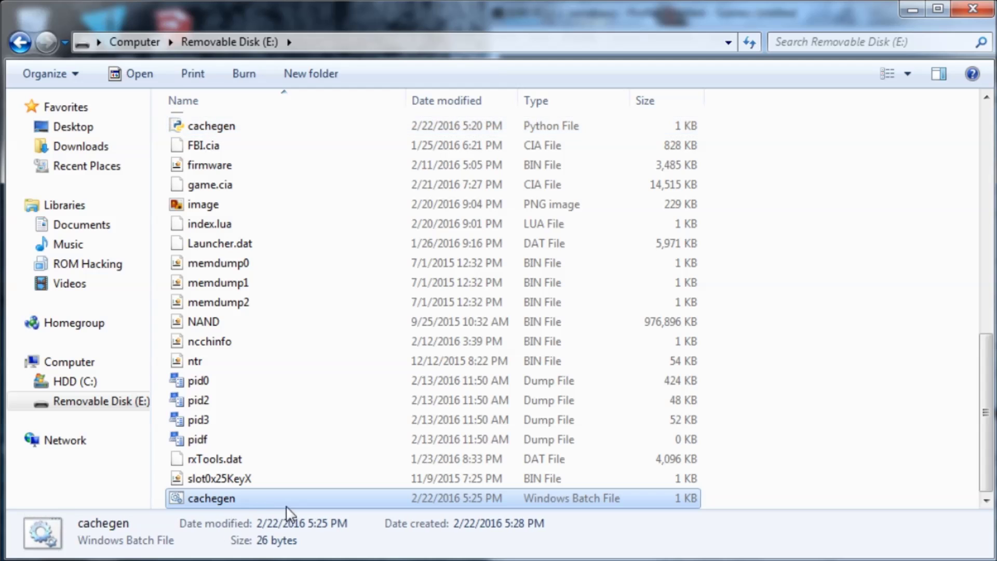
double_click(253, 499)
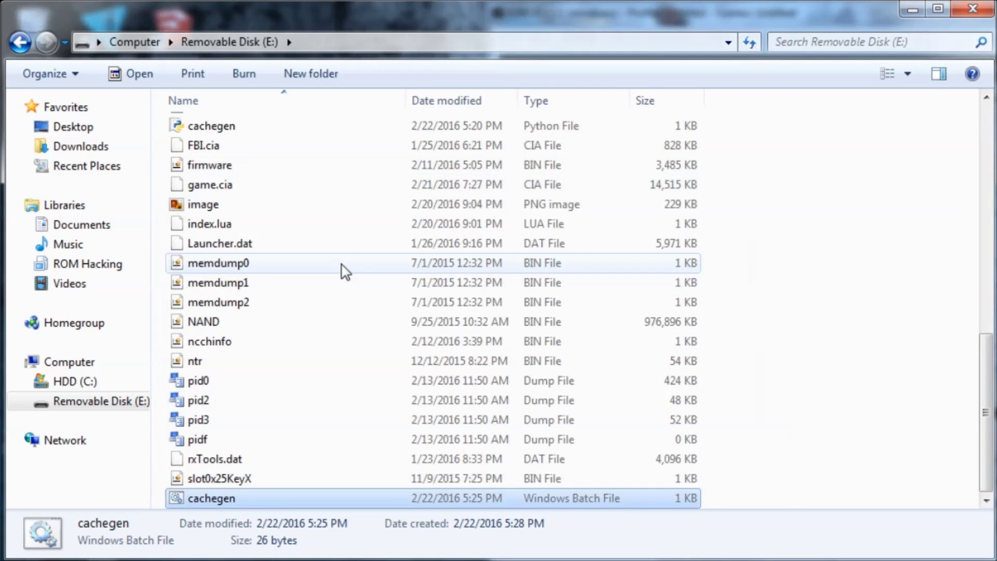
left_click(308, 269)
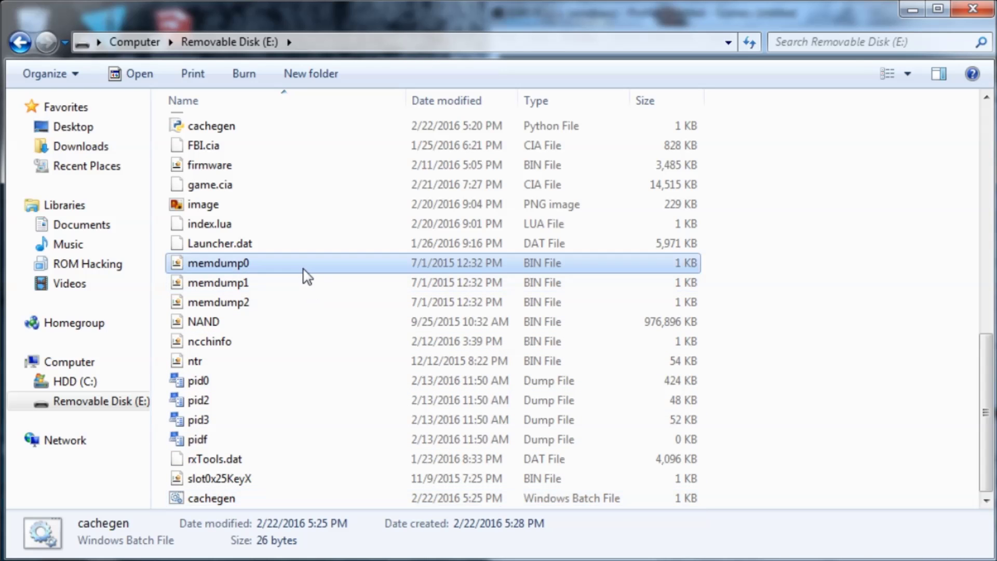
scroll(306, 278, "up", 10)
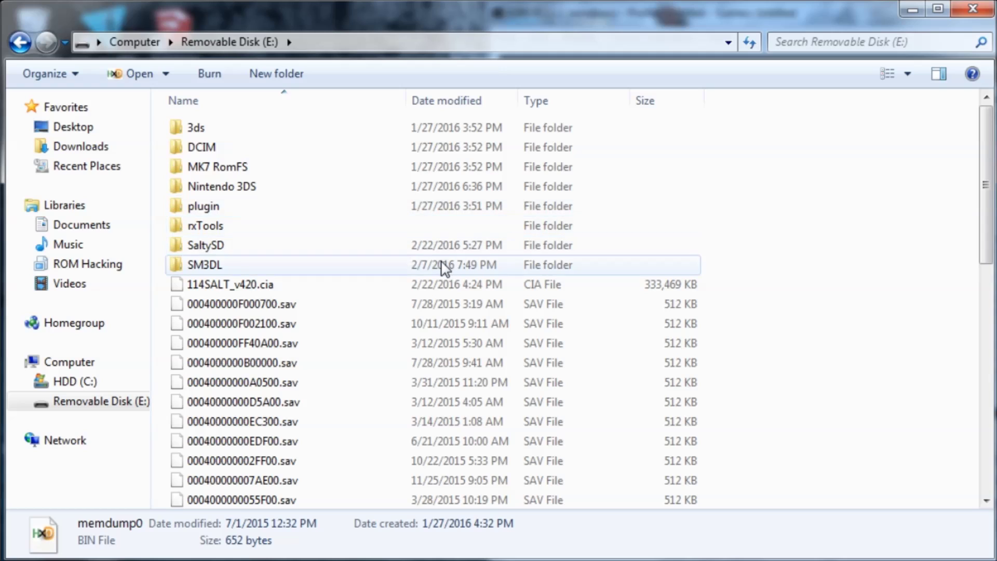
double_click(244, 244)
double_click(283, 134)
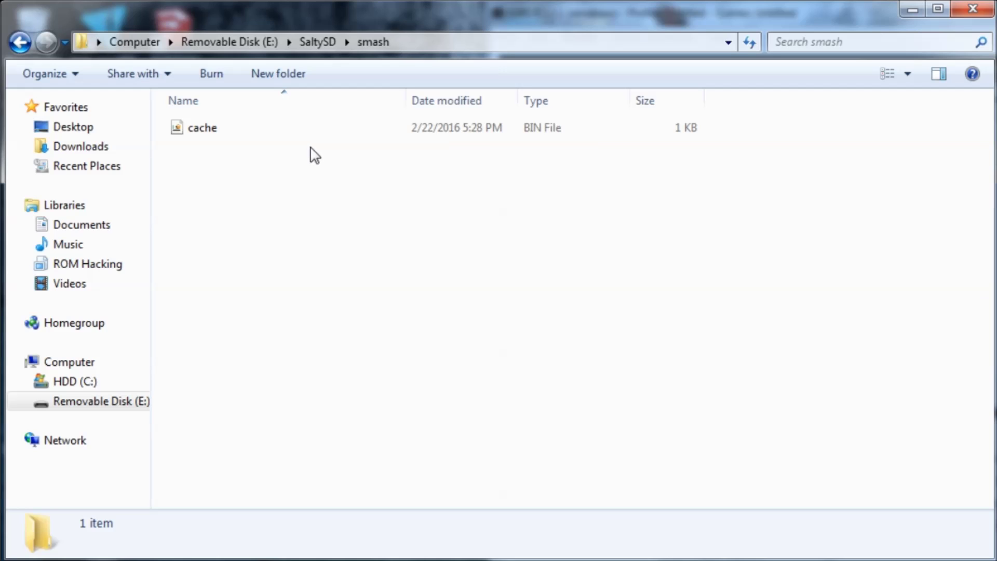
left_click(305, 134)
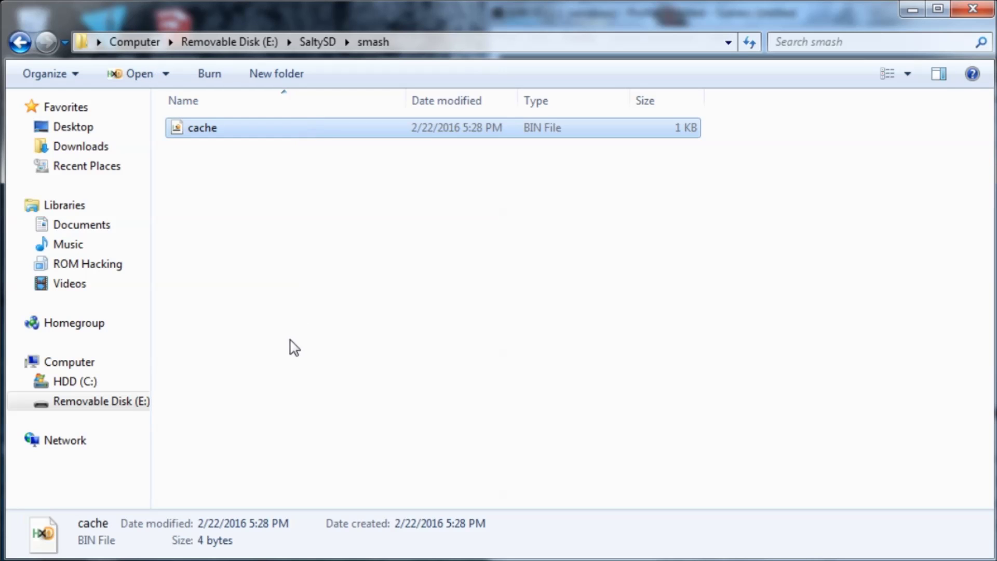
Go to the Fresh RomFS folder under ROM Hacking\Super Smash Bros. 4
left_click(114, 278)
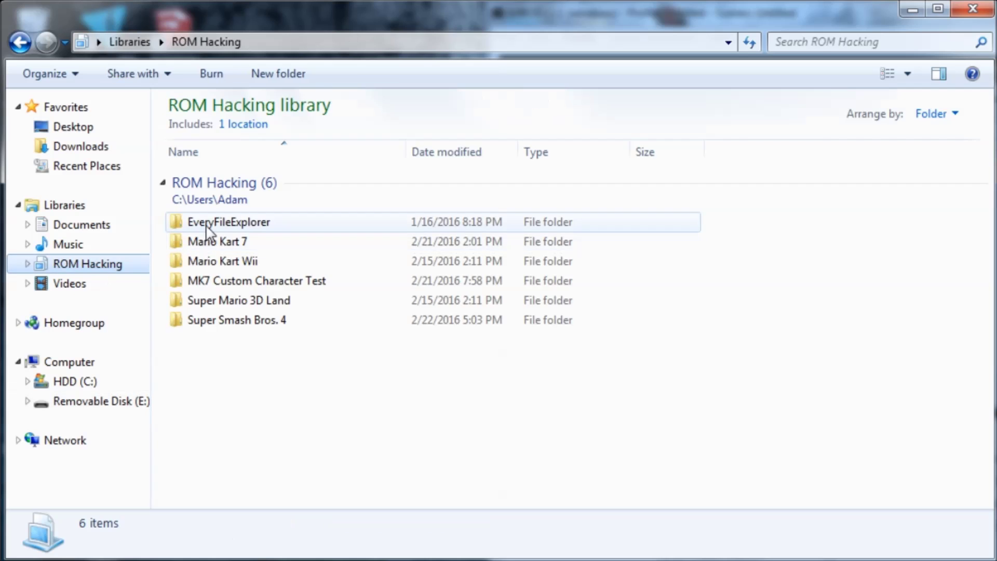
double_click(262, 332)
double_click(244, 223)
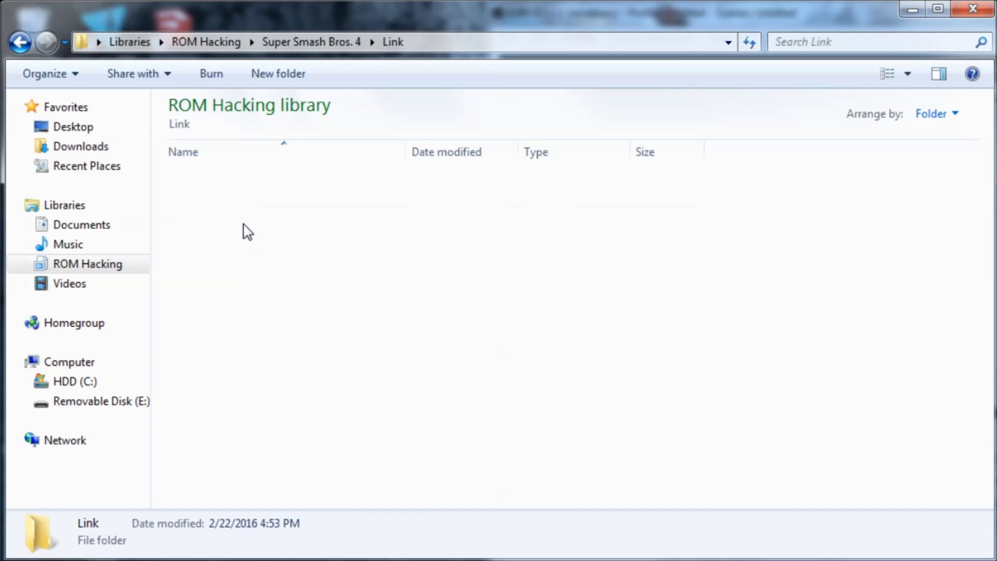
left_click(337, 42)
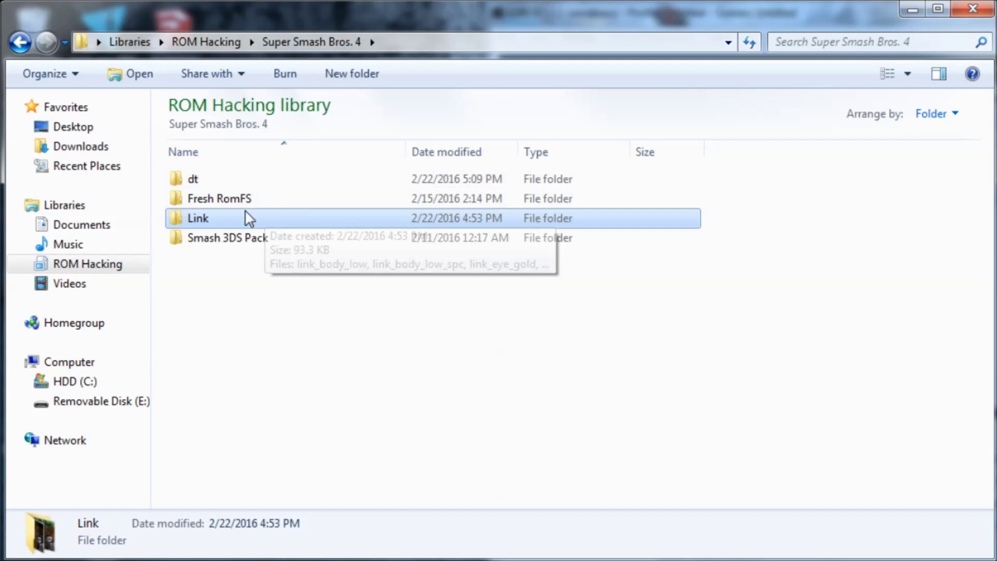
double_click(235, 197)
left_click(320, 42)
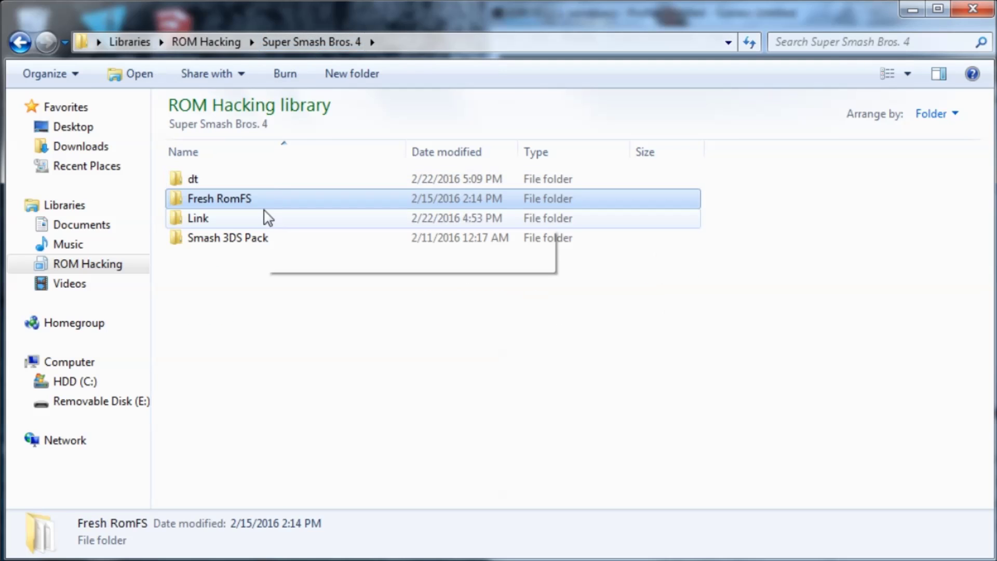
double_click(263, 203)
Descend through data\model\fighter\link\body into the c00 folder
double_click(267, 207)
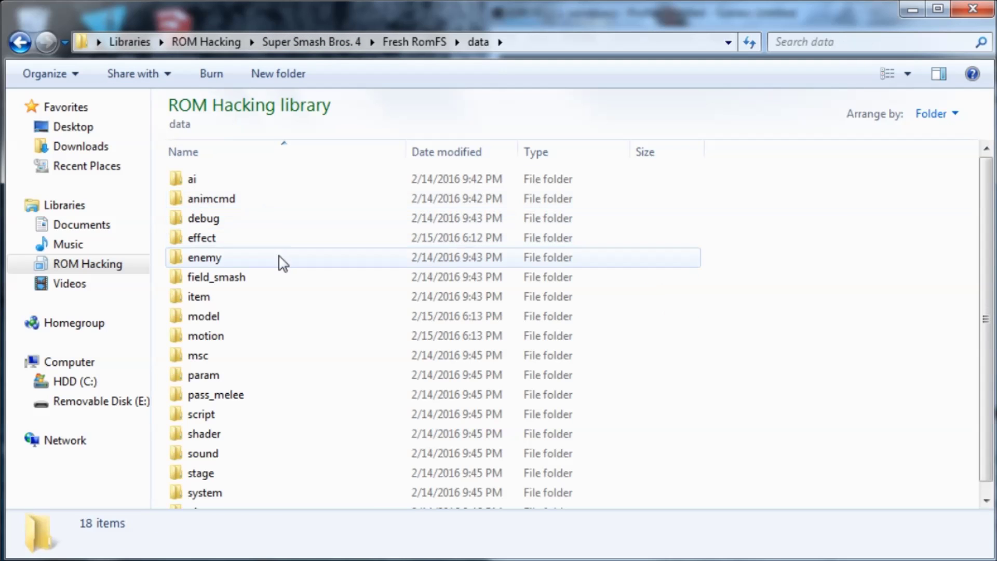
double_click(260, 319)
double_click(256, 221)
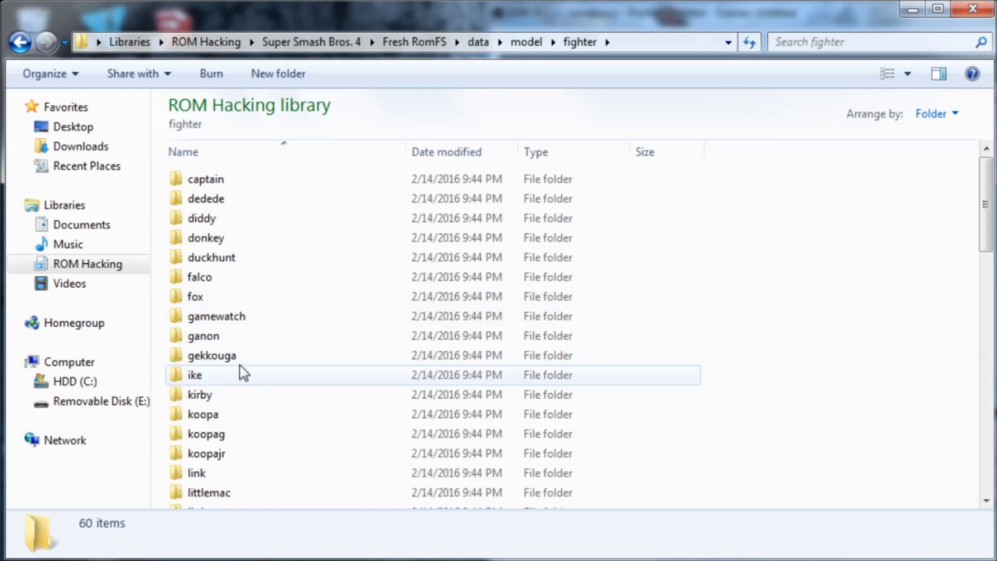
double_click(223, 473)
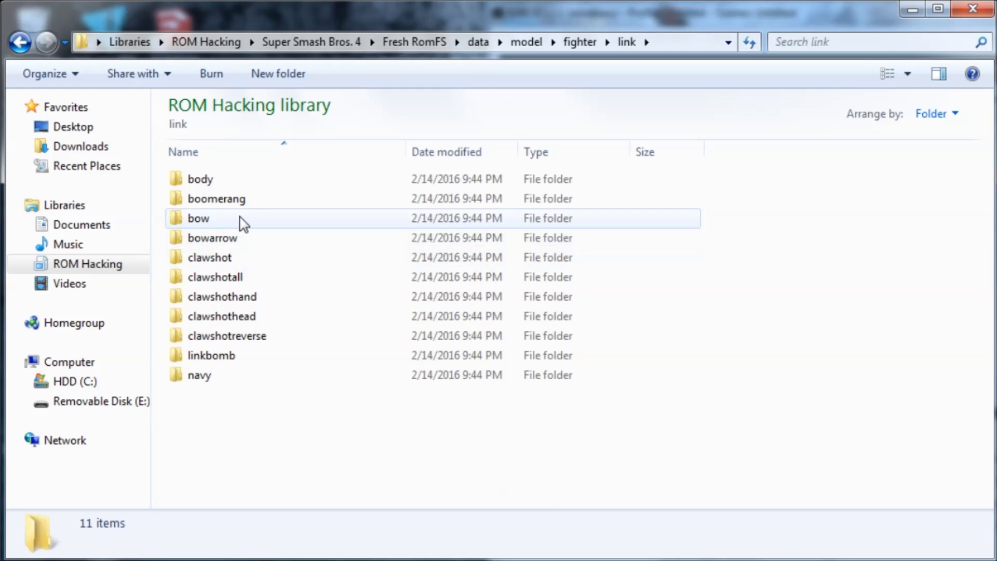
double_click(256, 183)
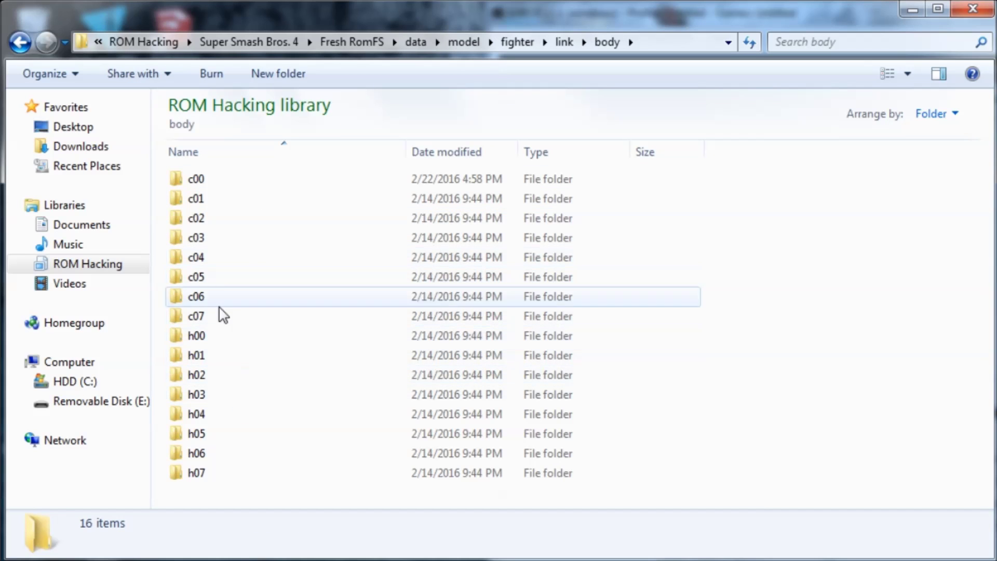
double_click(221, 180)
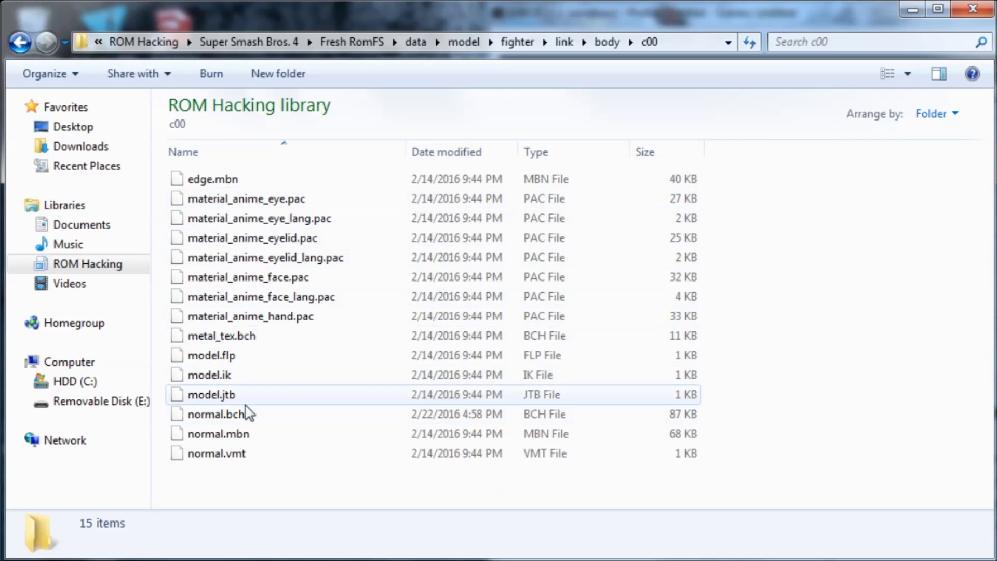
Duplicate normal.bch in c00 and move the 'normal - Copy.bch' duplicate to Downloads
left_click(265, 420)
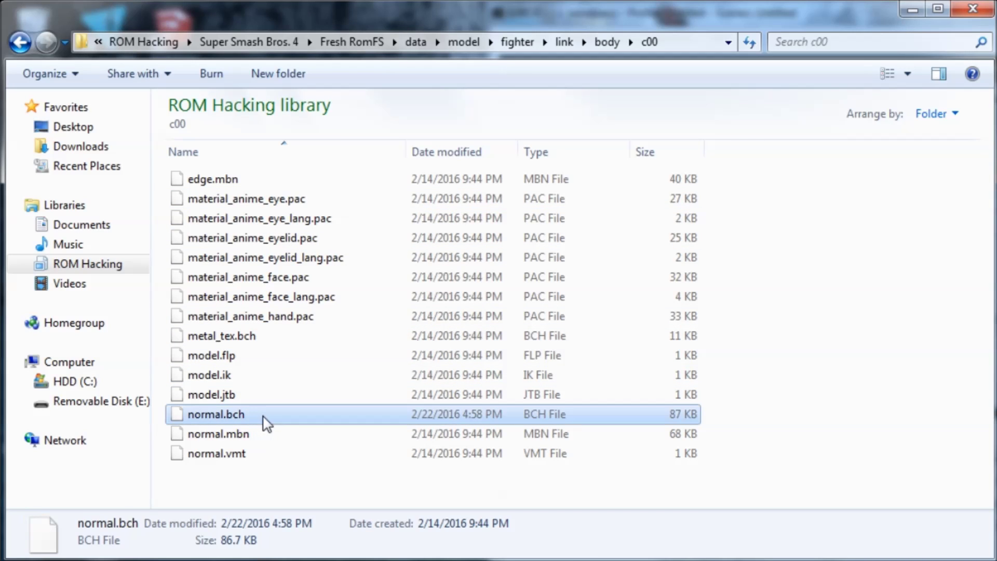
right_click(268, 419)
left_click(332, 277)
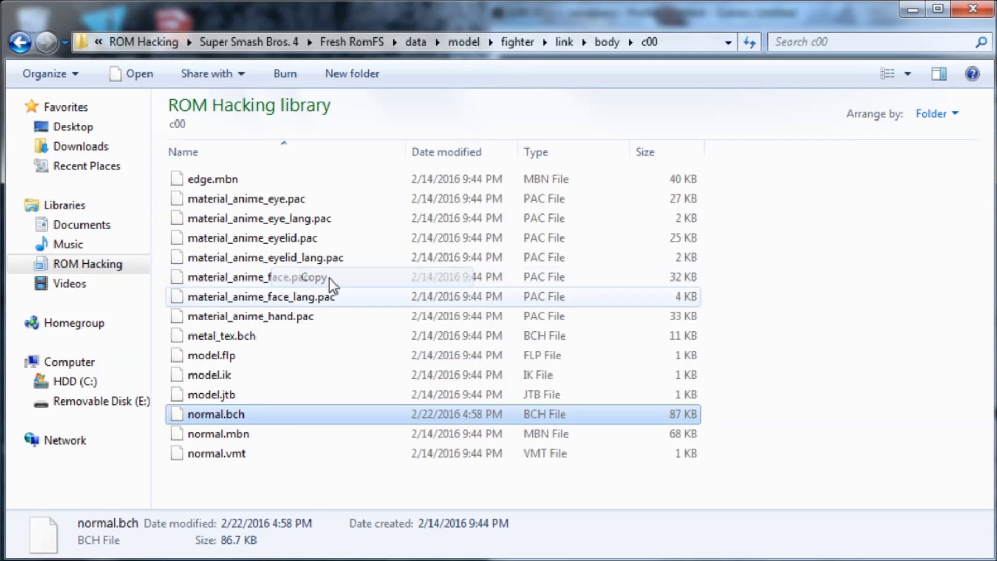
left_click(232, 480)
key("ctrl+v")
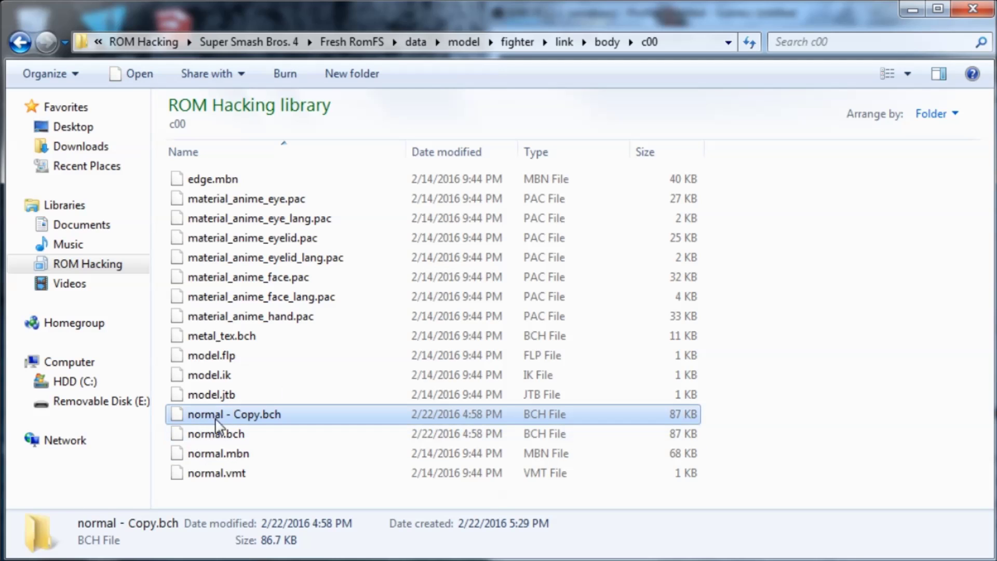
left_click_drag(282, 416, 127, 162)
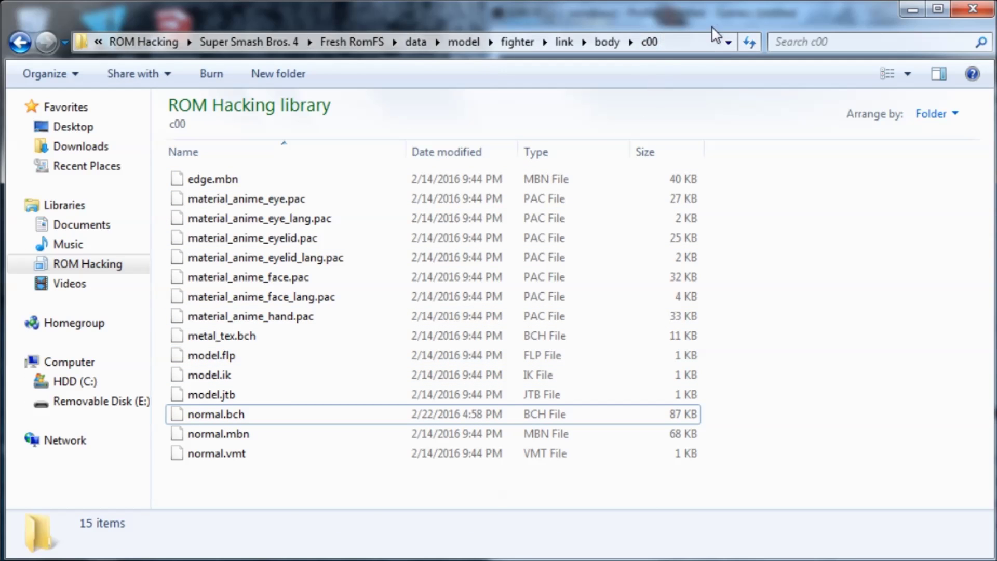
Copy the relative path from data to c00 out of the address bar
left_click(690, 45)
left_click(656, 44)
left_click_drag(604, 61, 471, 67)
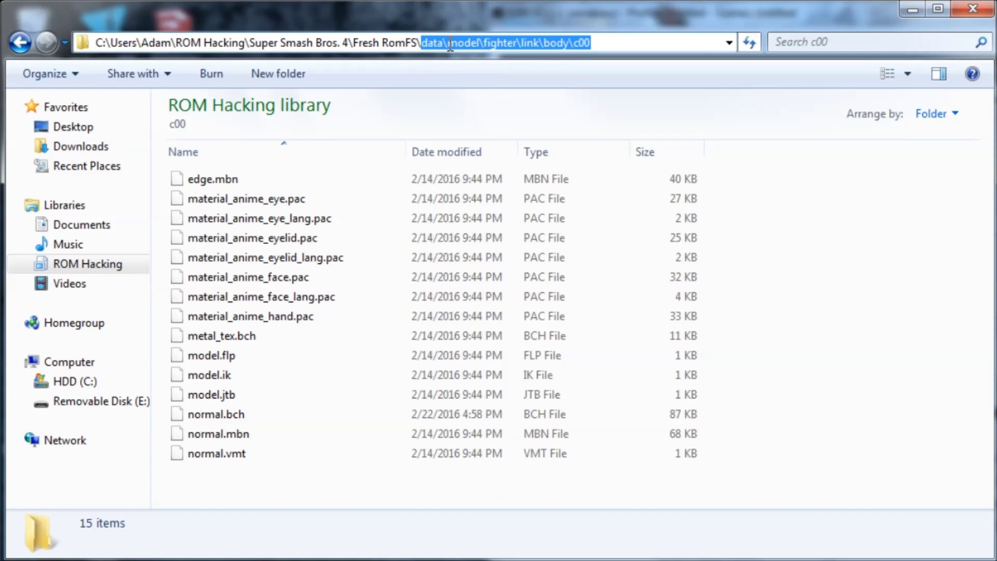
right_click(441, 45)
left_click(490, 103)
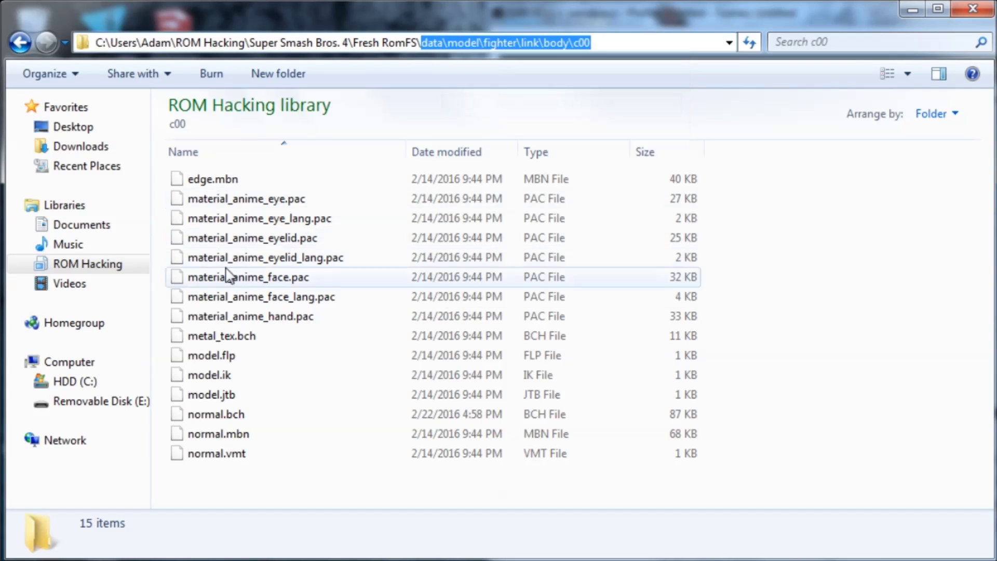
Paste the copied path into a new Notepad note and open SaltySD on the SD card
left_click(130, 404)
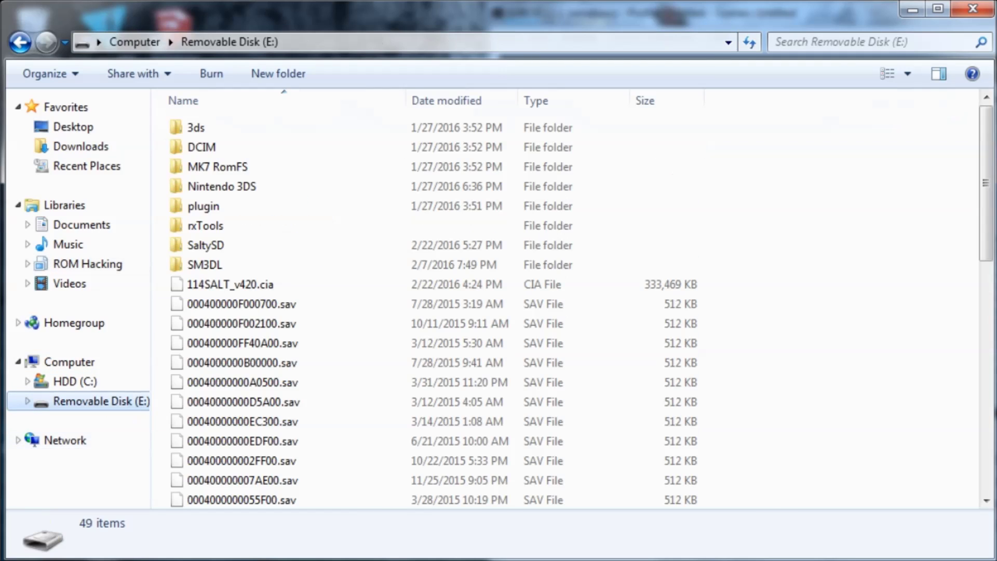
key("super")
left_click(112, 188)
left_click_drag(758, 141, 637, 138)
key("ctrl+v")
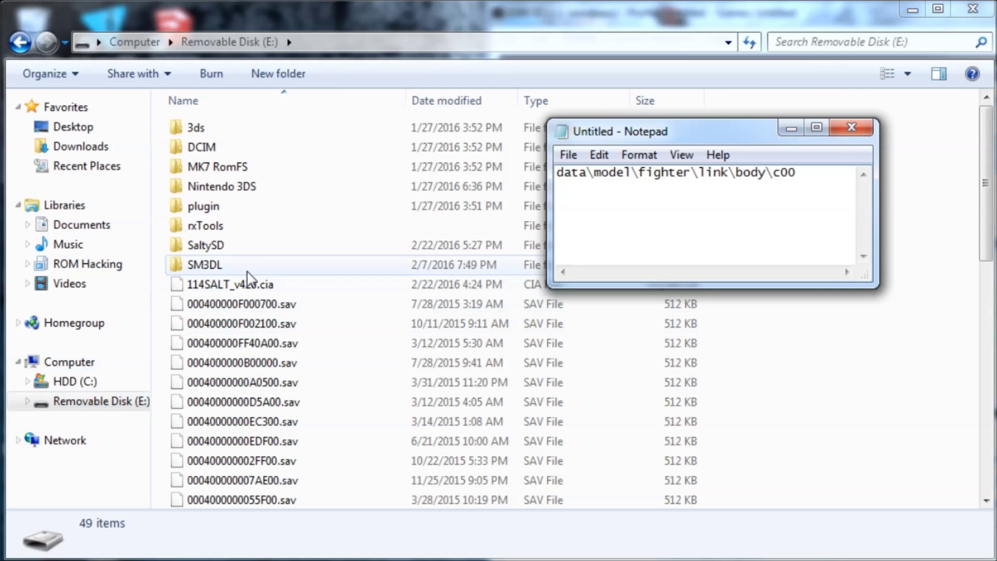
double_click(252, 245)
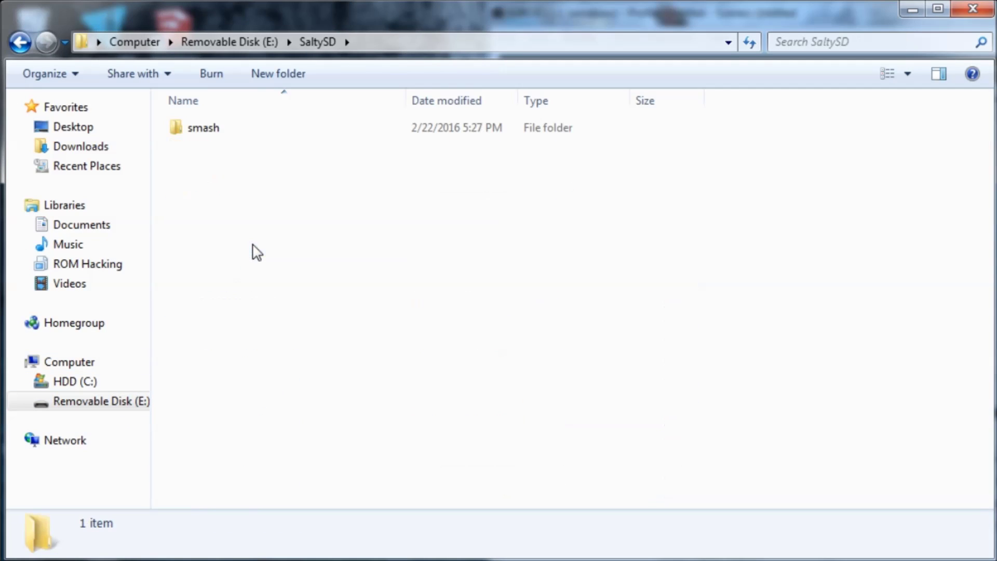
Create a data folder inside SaltySD\smash, checking the noted path, and open it
double_click(278, 131)
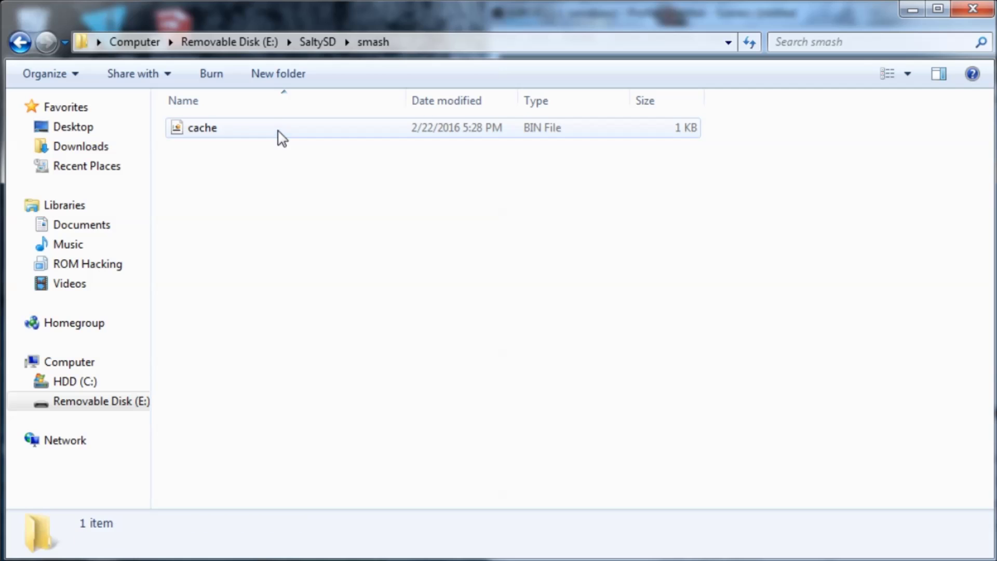
left_click(285, 85)
type("data")
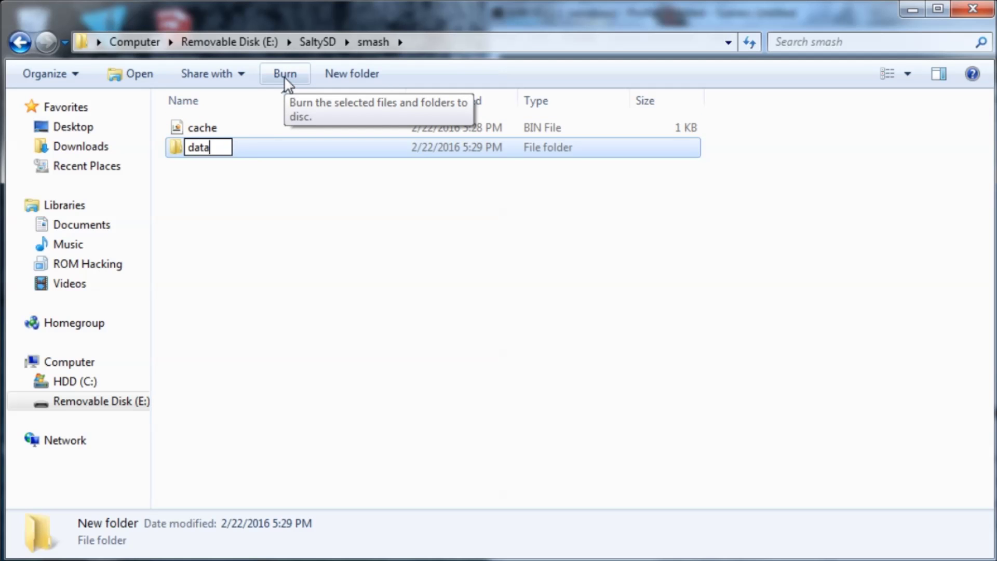
key("Return")
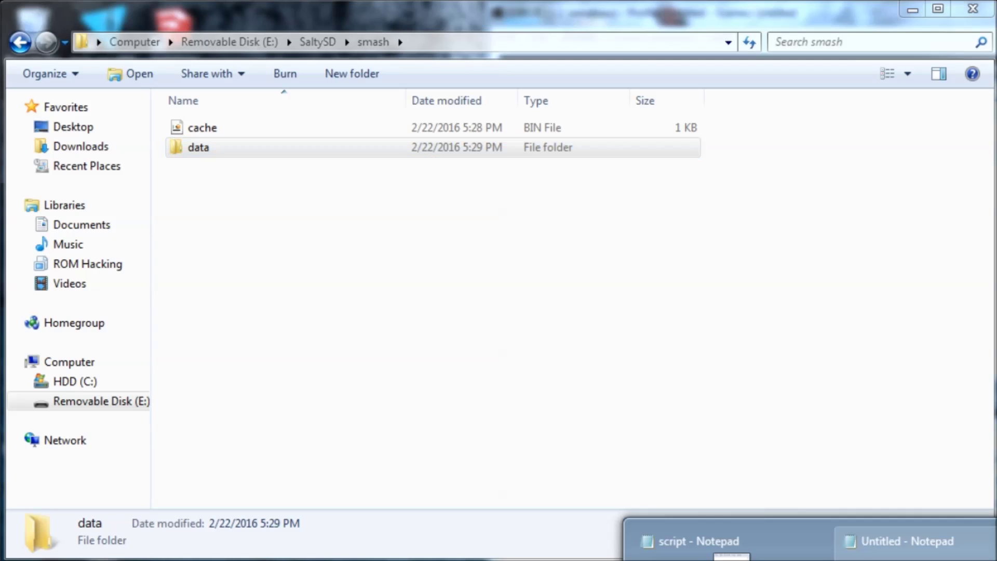
left_click(901, 541)
left_click_drag(814, 201, 682, 189)
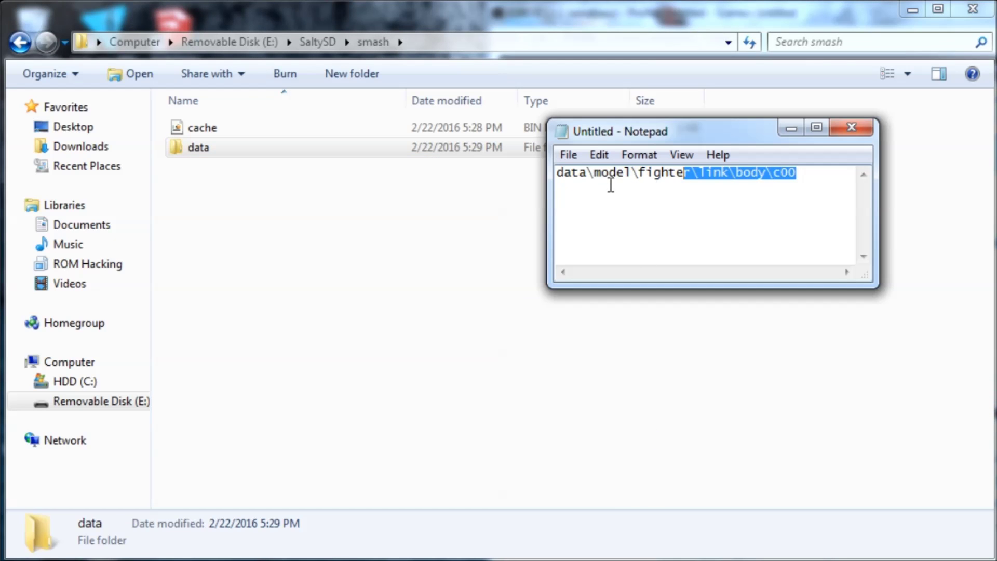
left_click(628, 179)
left_click(305, 216)
double_click(321, 150)
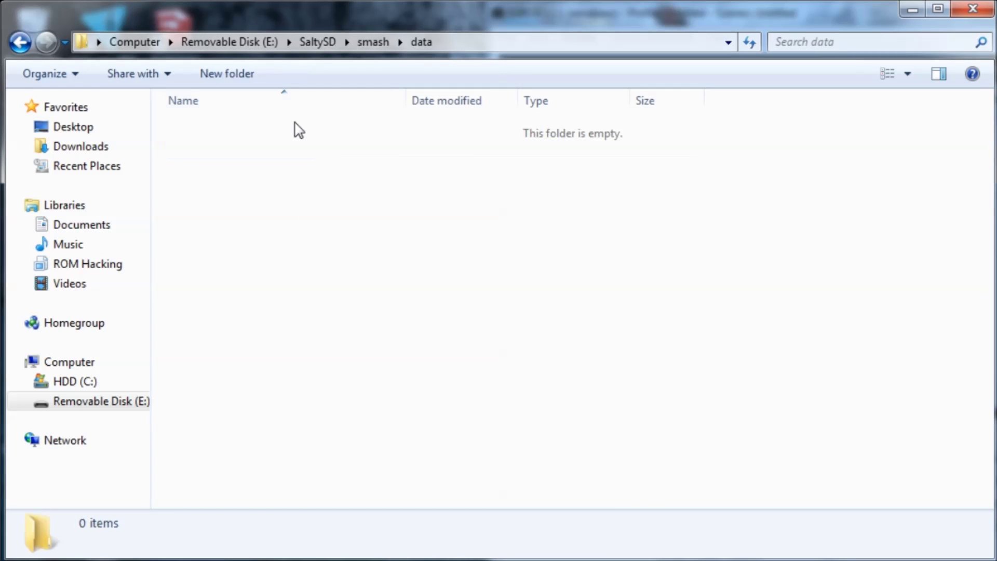
Create the model folder in data and a fighter folder within it
left_click(235, 77)
type("model")
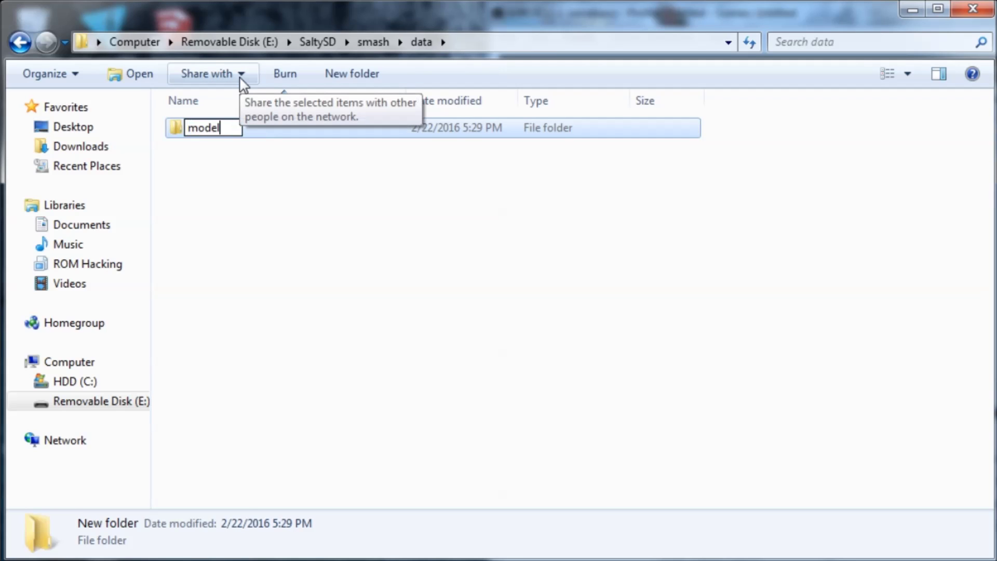
key("Return")
key("Return")
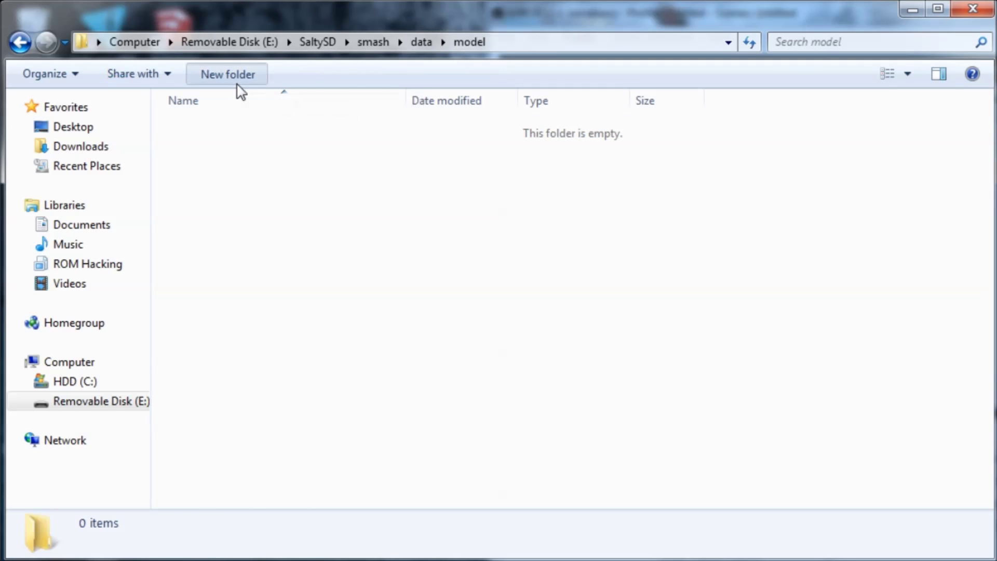
left_click(221, 79)
type("fighter")
key("Return")
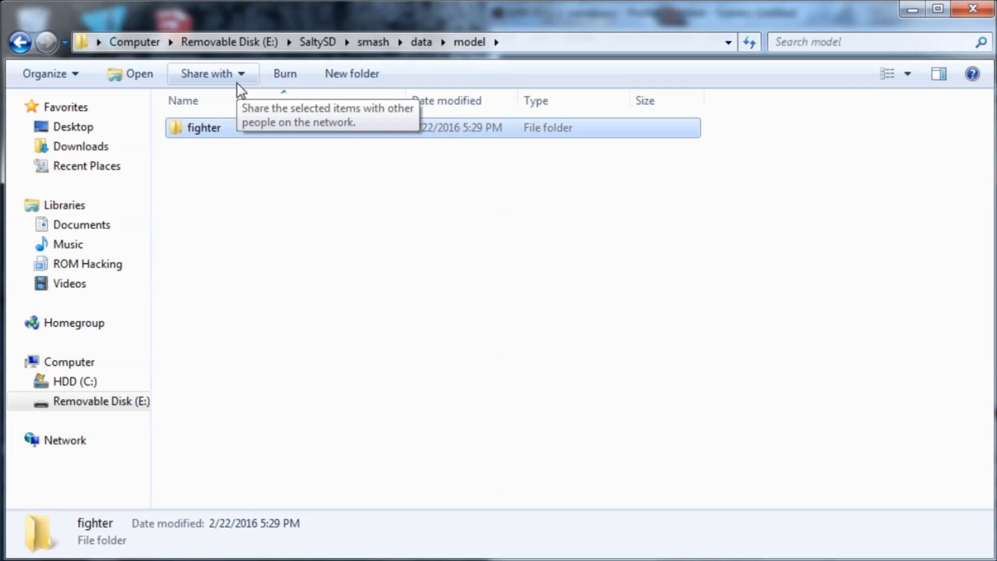
Delete an unwanted extra New folder in model, then open the fighter folder
left_click(732, 553)
left_click(852, 543)
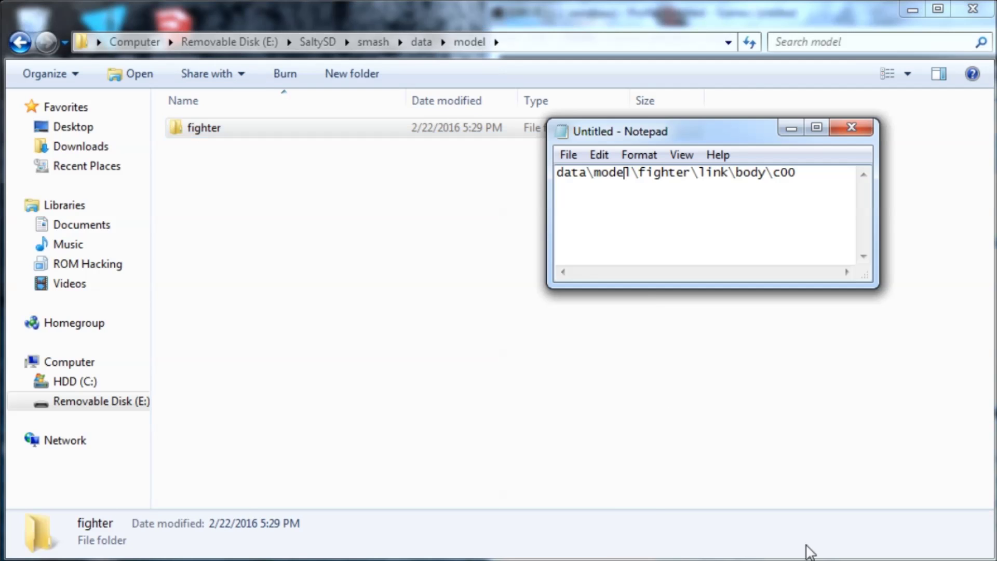
left_click_drag(699, 172, 804, 174)
left_click(784, 175)
left_click(454, 187)
left_click(294, 82)
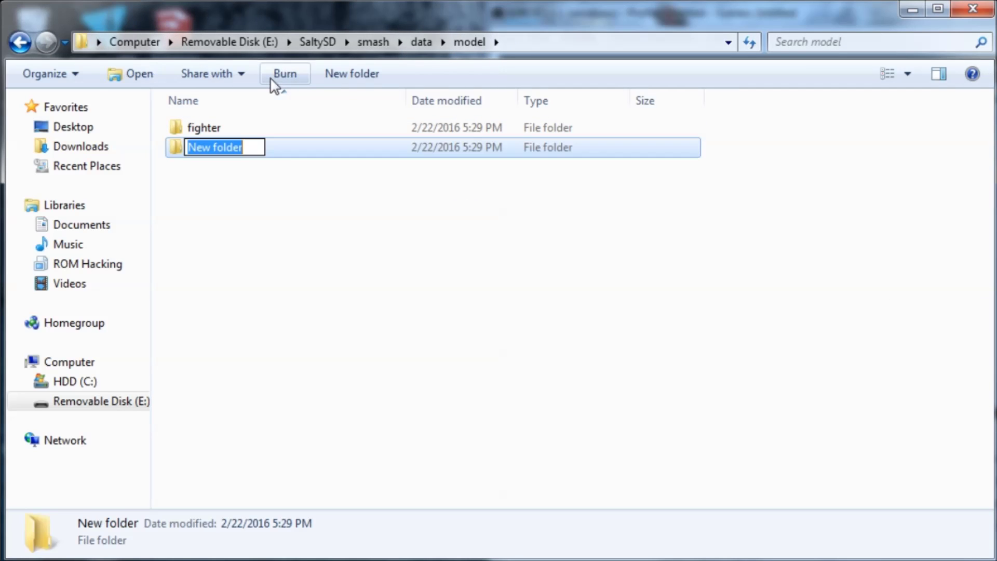
left_click(290, 267)
right_click(289, 152)
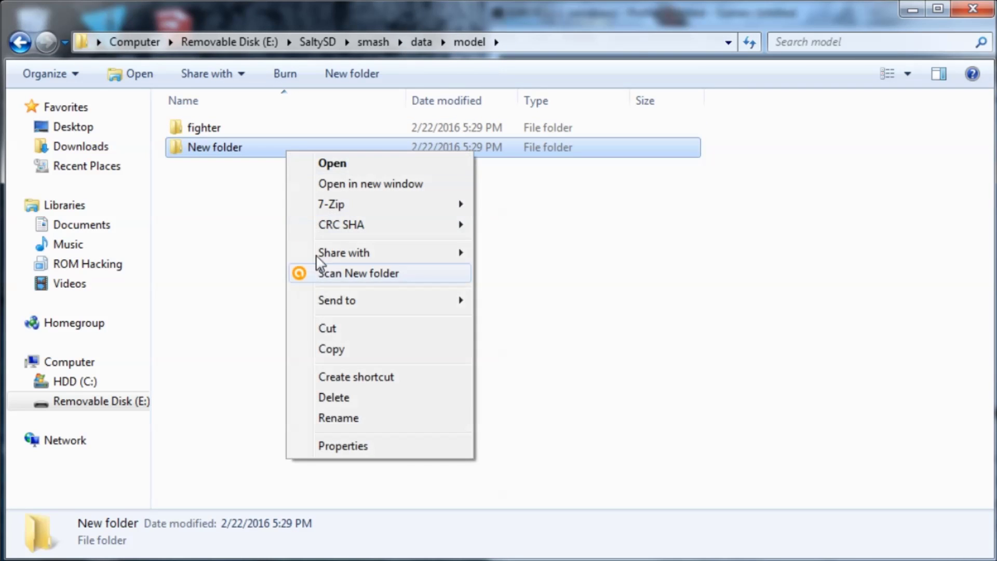
left_click(334, 398)
left_click(693, 424)
double_click(236, 126)
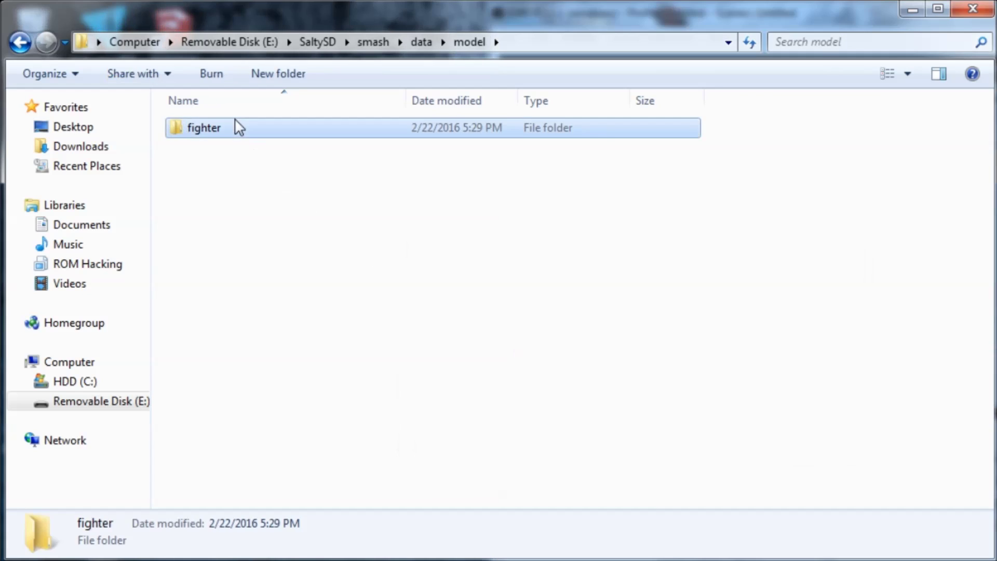
Create nested link, body and c00 folders inside fighter and open c00
left_click(237, 83)
type("link")
key("Return")
key("Return")
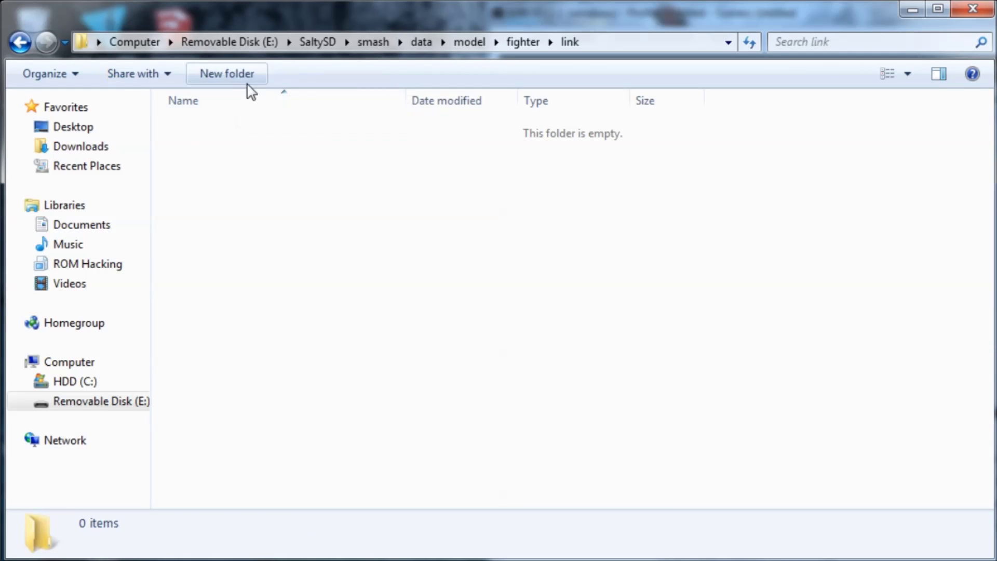
left_click(247, 84)
type("body")
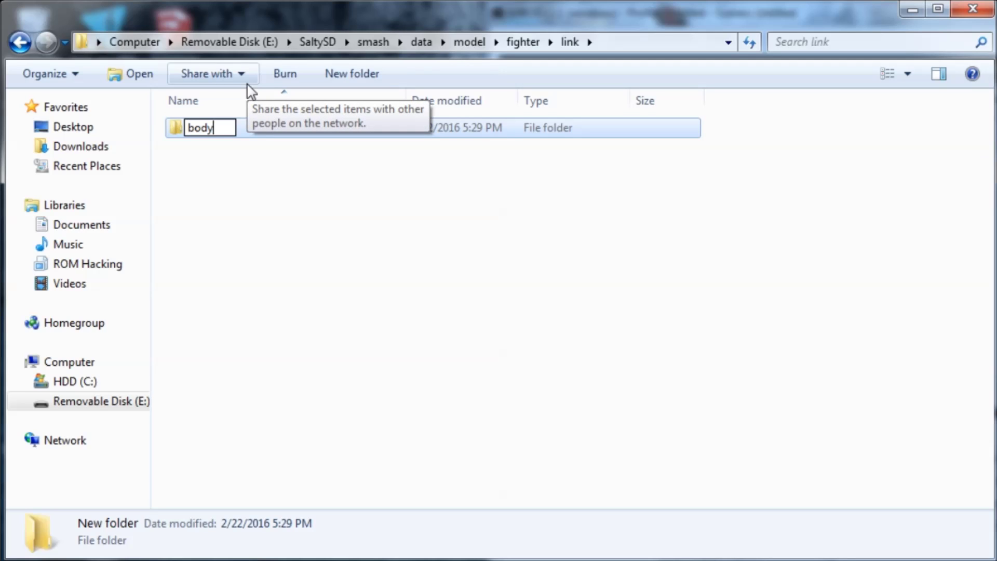
key("Return")
key("Return")
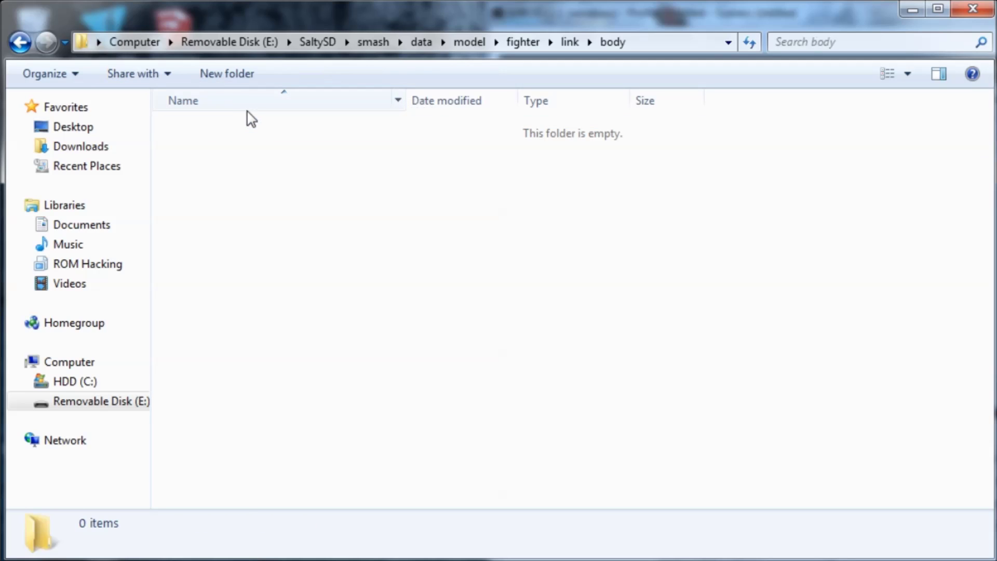
left_click(229, 74)
type("c00")
key("Return")
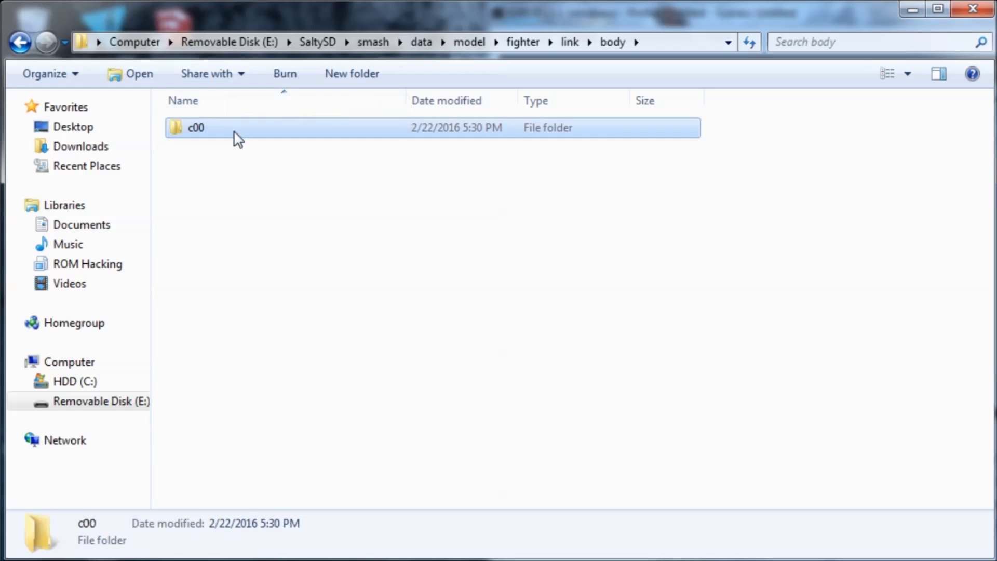
double_click(233, 138)
Rename 'normal - Copy.bch' in Downloads to normal.bch and copy it
left_click(126, 146)
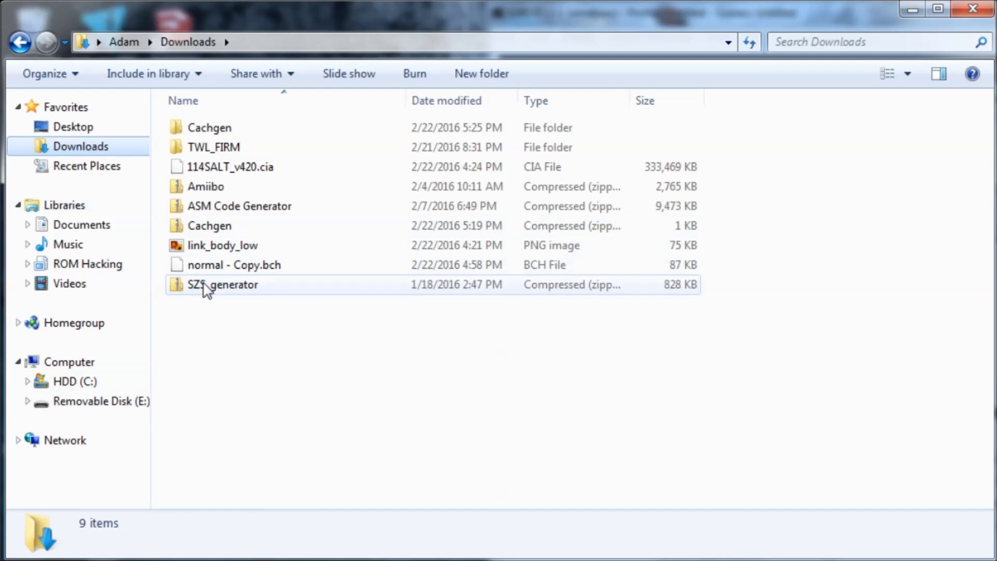
left_click(253, 269)
left_click(220, 267)
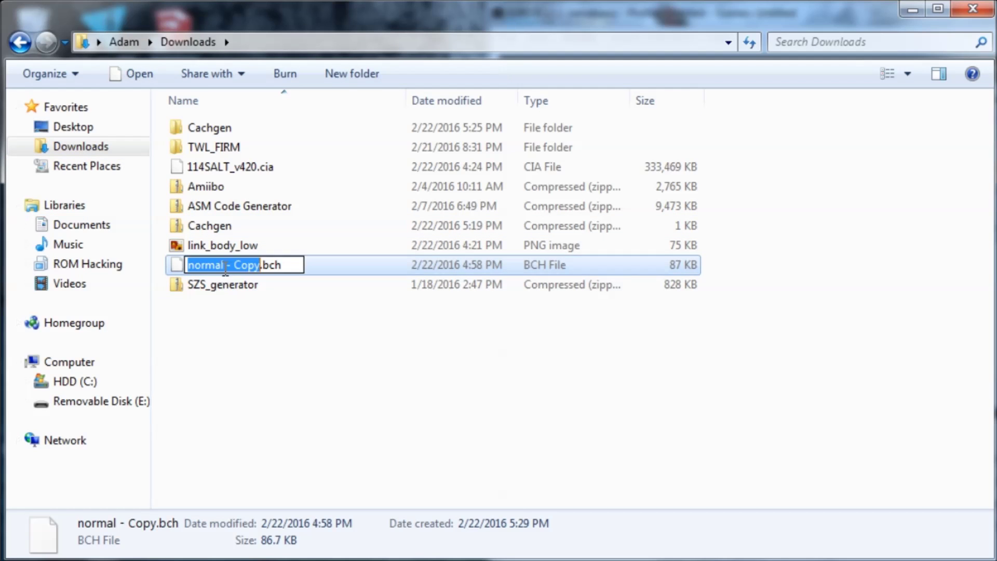
left_click_drag(224, 267, 238, 268)
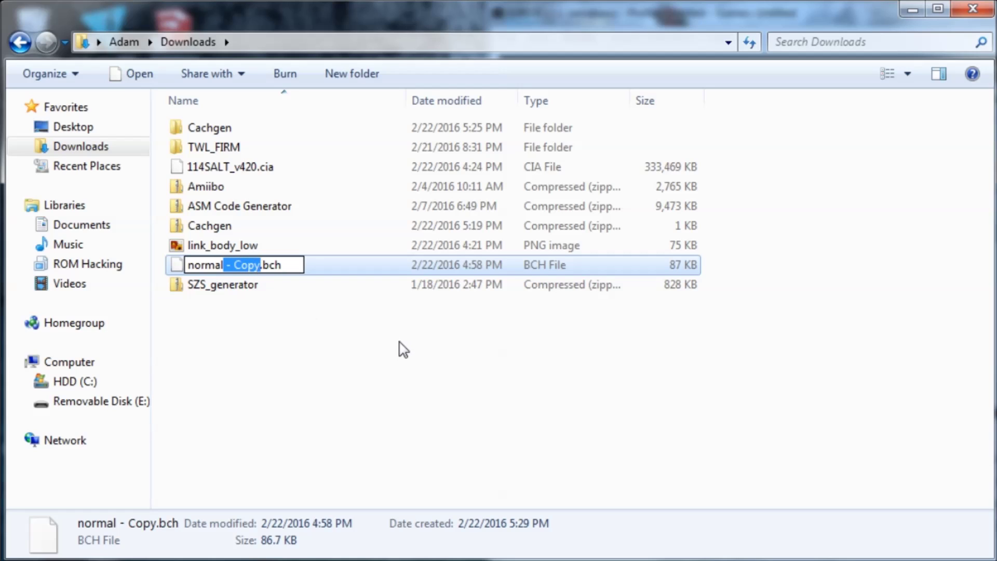
key("BackSpace")
key("Return")
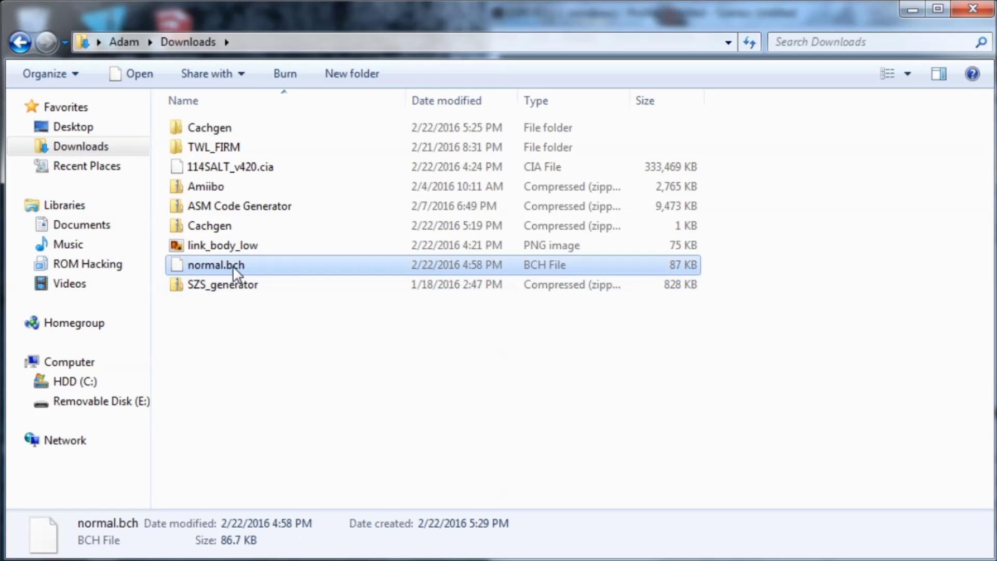
right_click(232, 266)
left_click(278, 462)
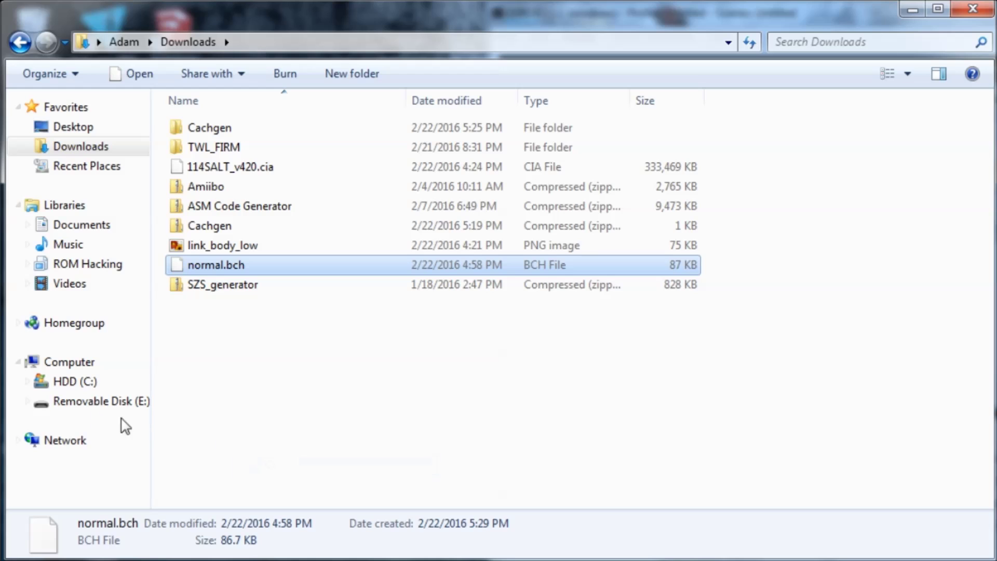
Open E:\SaltySD\smash\data\model\fighter\link\body\c00 on the SD card
left_click(95, 407)
left_click(229, 266)
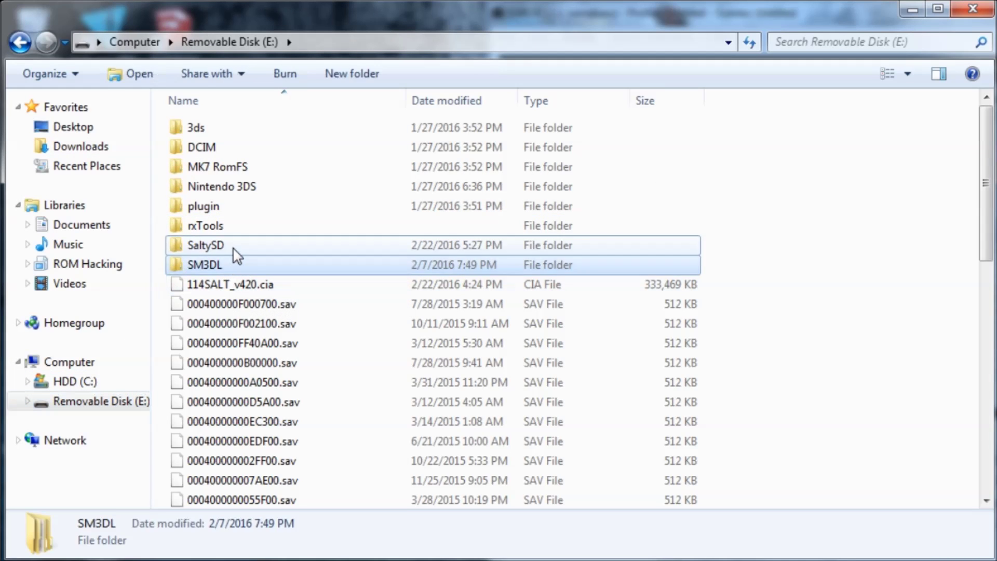
double_click(235, 248)
double_click(269, 136)
double_click(270, 136)
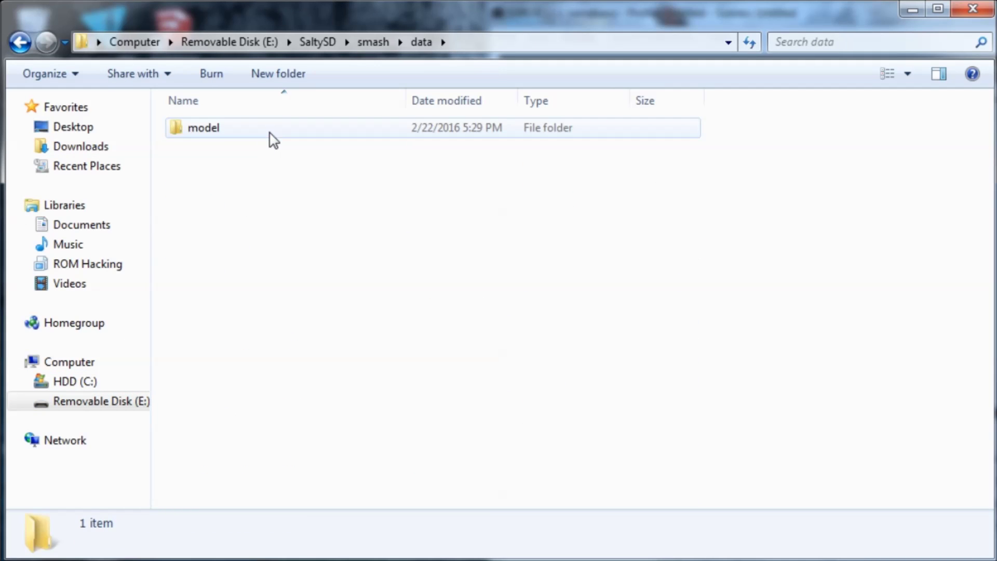
double_click(270, 136)
double_click(270, 136)
double_click(270, 136)
double_click(269, 136)
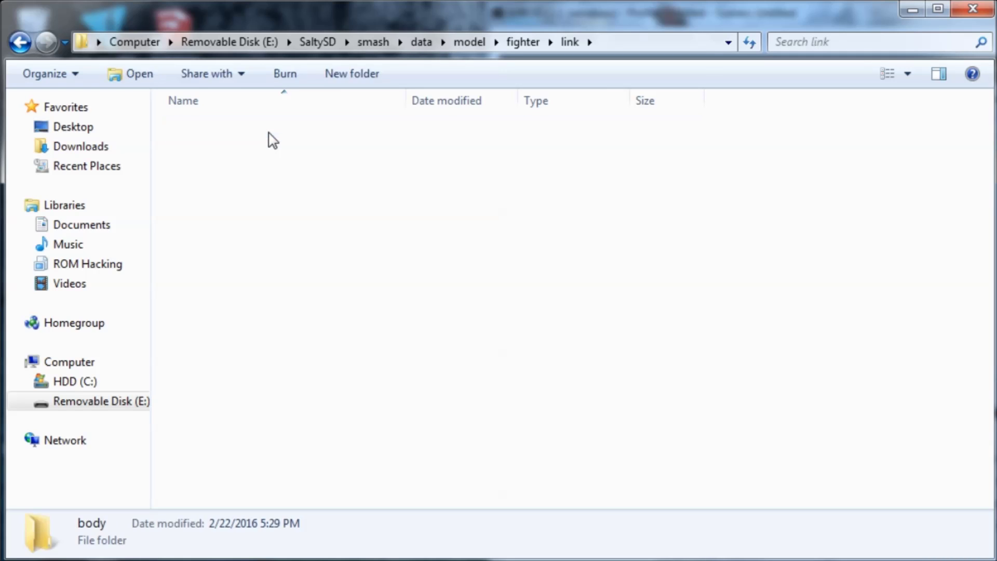
double_click(276, 136)
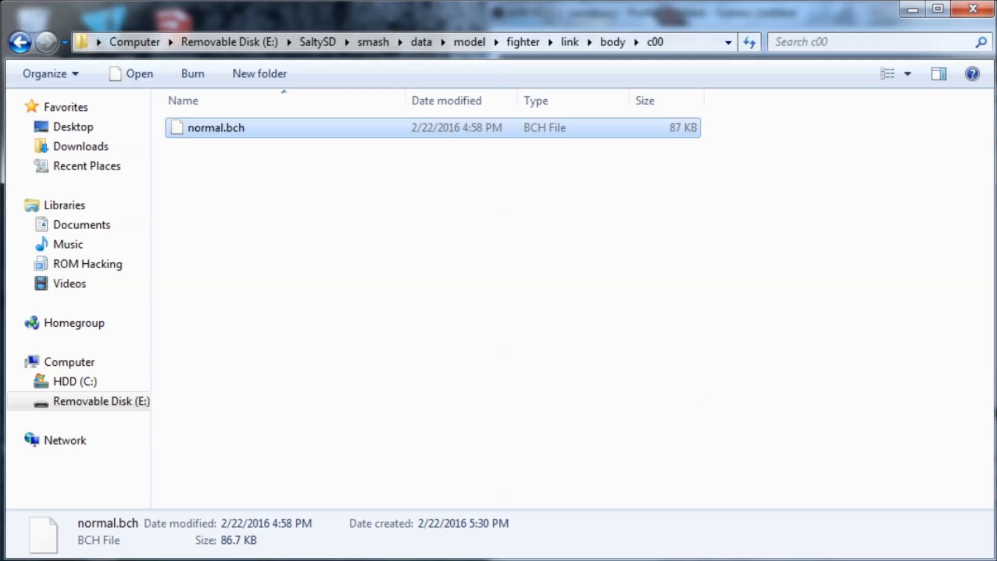
Compare against the folder path noted in Notepad, then return to the E: root
key("alt+Tab")
left_click(407, 329)
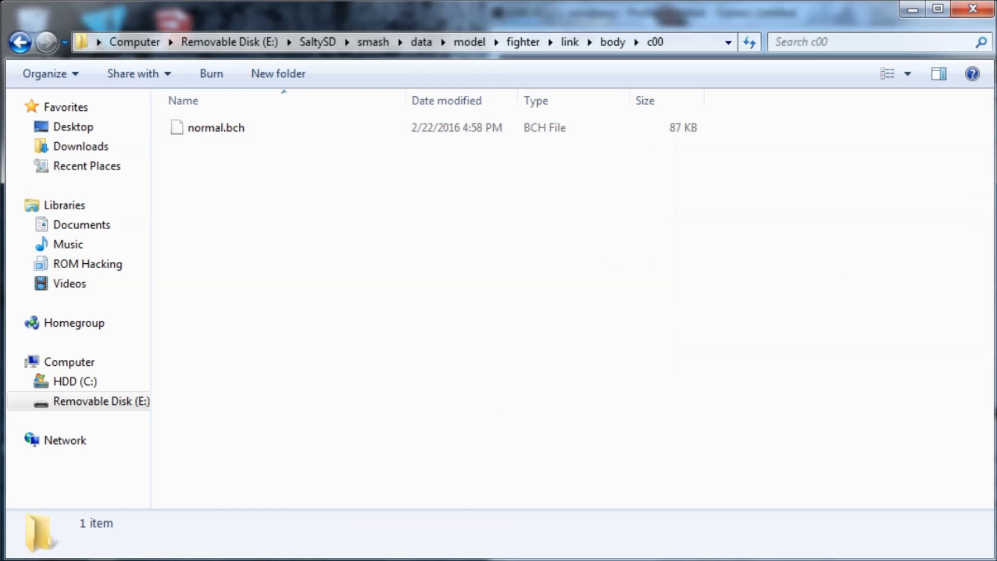
left_click(902, 540)
left_click_drag(825, 217, 597, 216)
left_click_drag(773, 221, 779, 220)
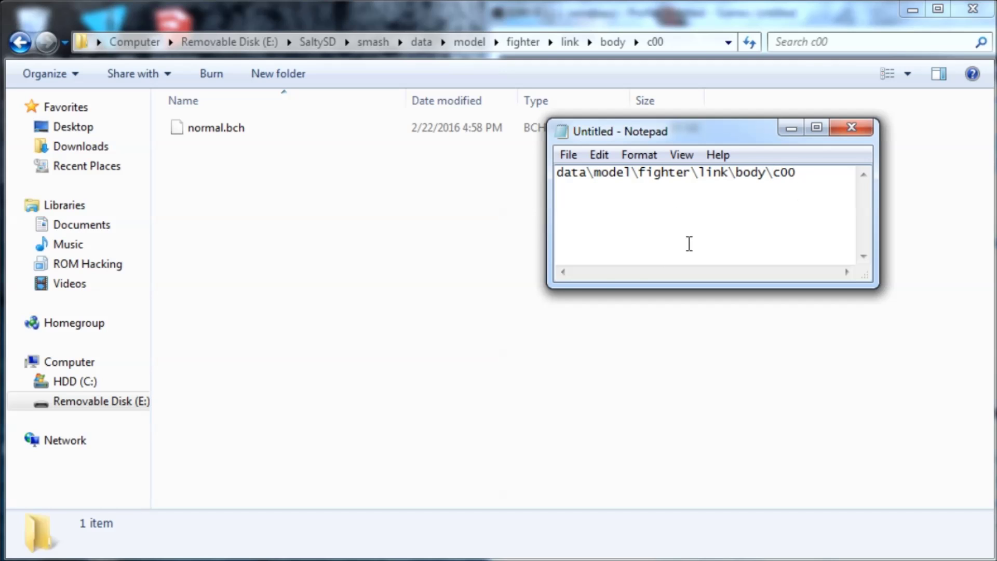
left_click(381, 292)
left_click(318, 42)
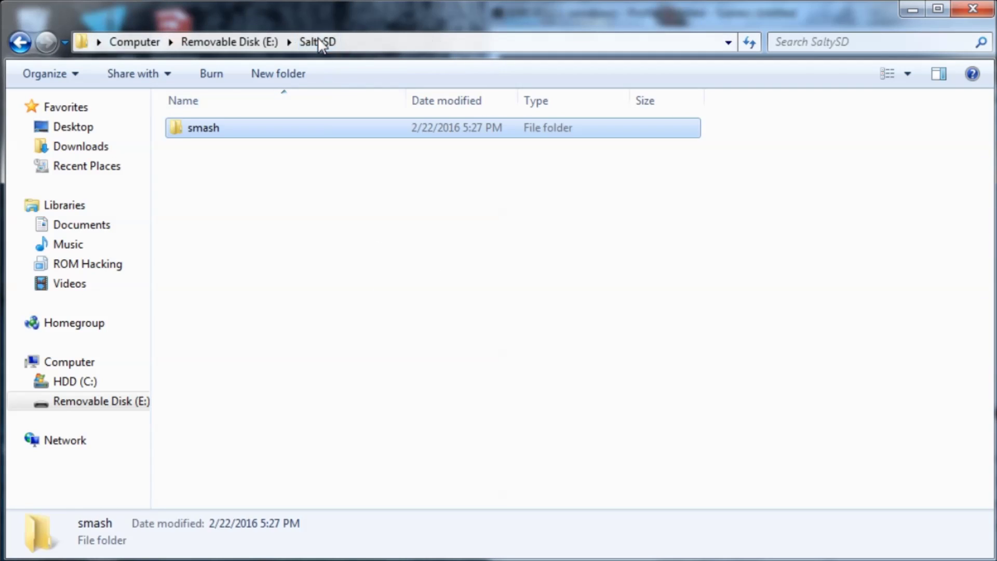
left_click(248, 42)
Find cachegen.bat at the E: root and run it
left_click(290, 372)
scroll(289, 372, "down", 8)
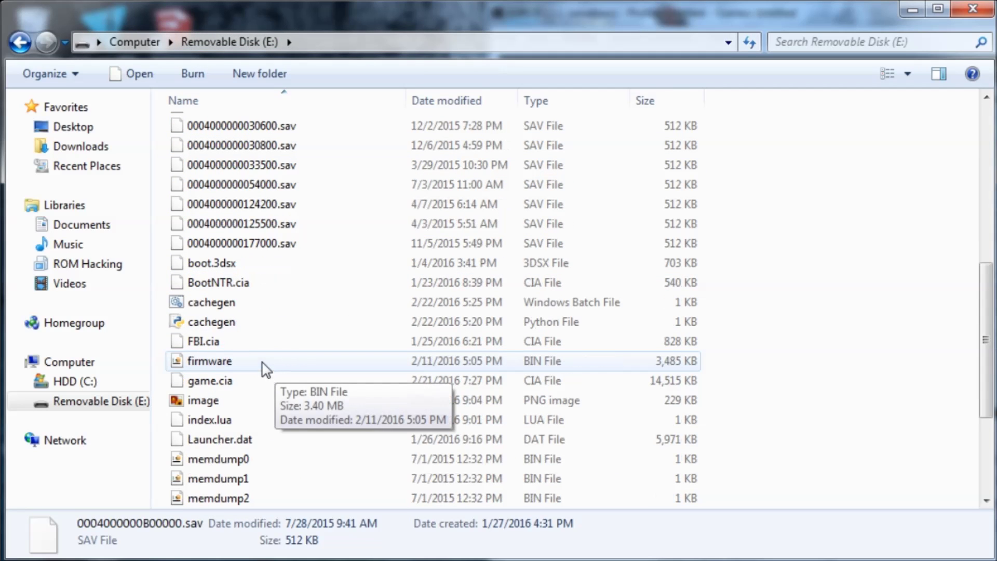
scroll(266, 370, "down", 3)
key("c")
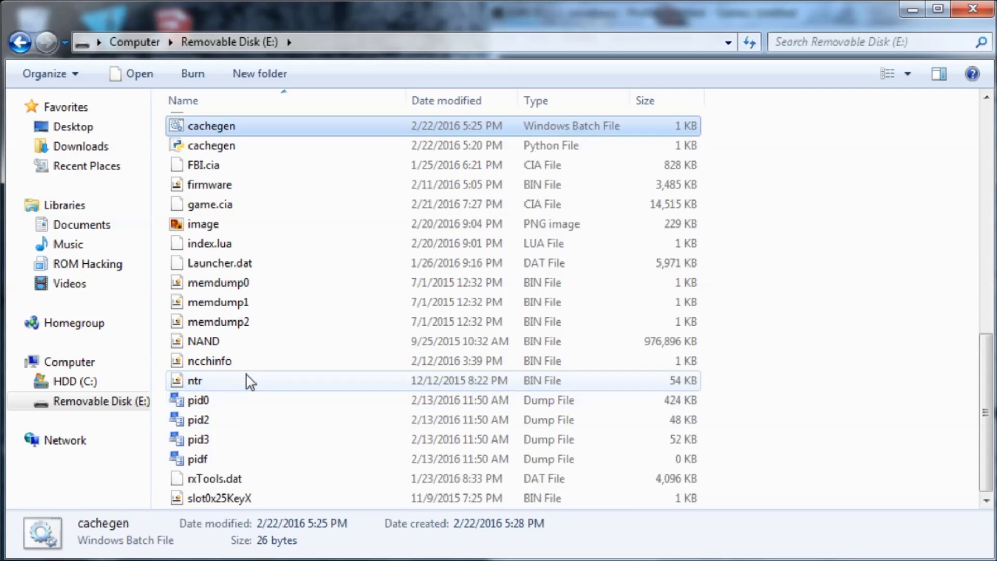
double_click(283, 127)
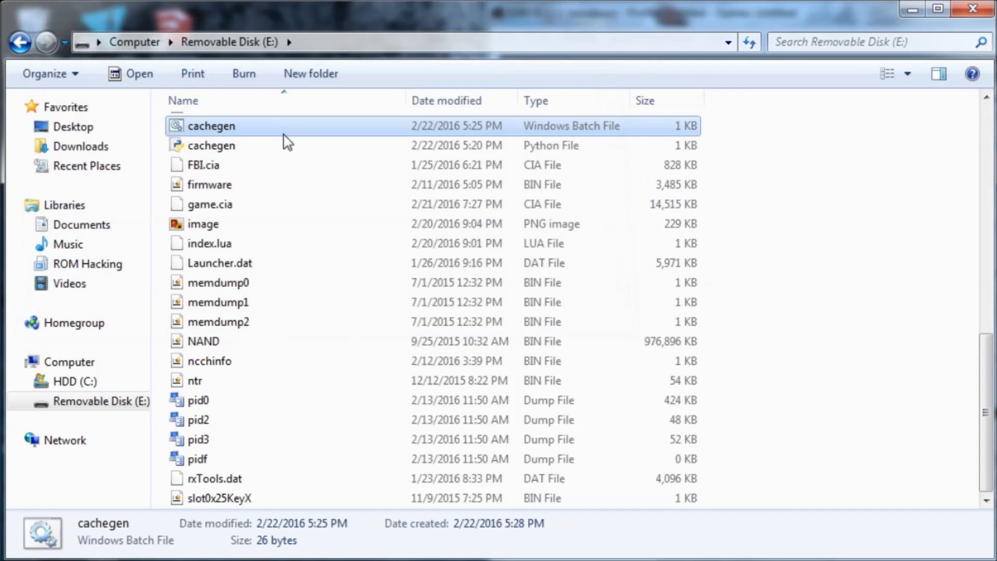
Check that SaltySD\smash's cache file is now 12 bytes, then return to the E: root
scroll(256, 203, "up", 12)
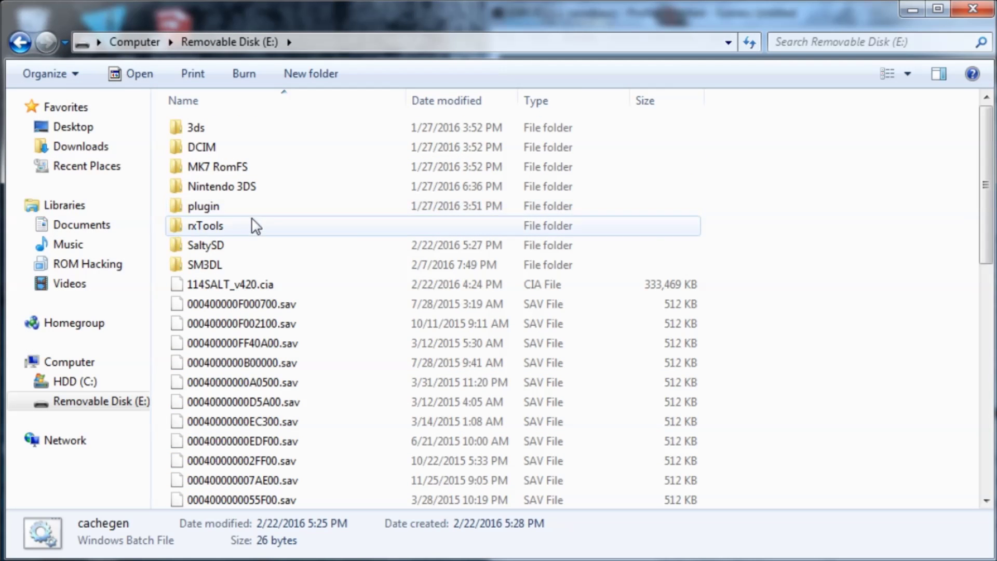
double_click(244, 249)
double_click(283, 132)
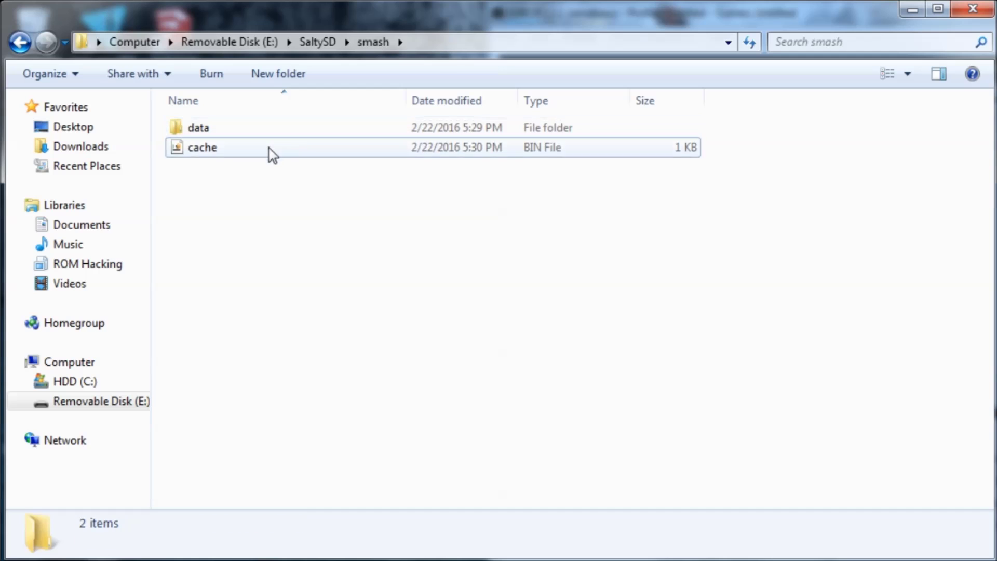
left_click(271, 148)
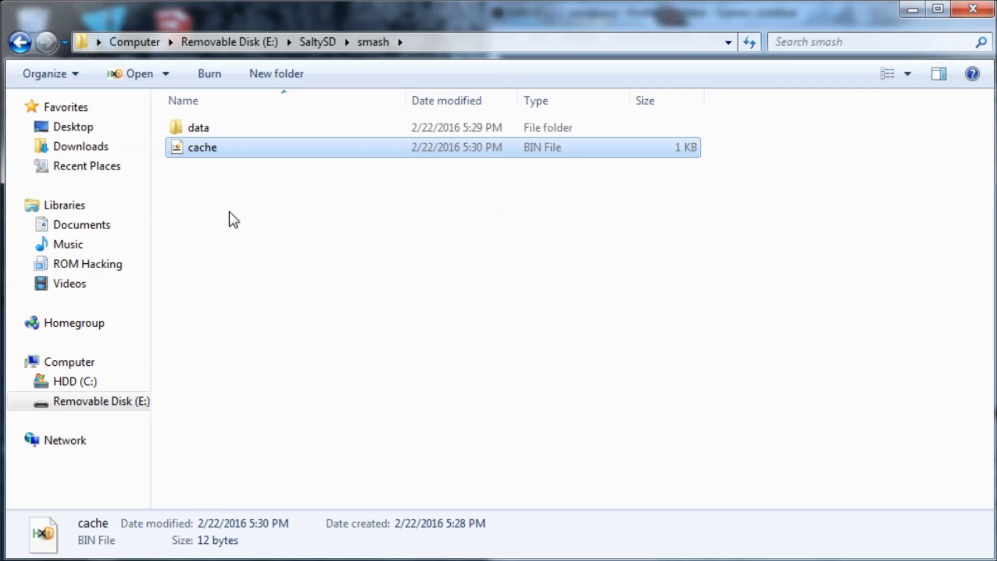
left_click(232, 42)
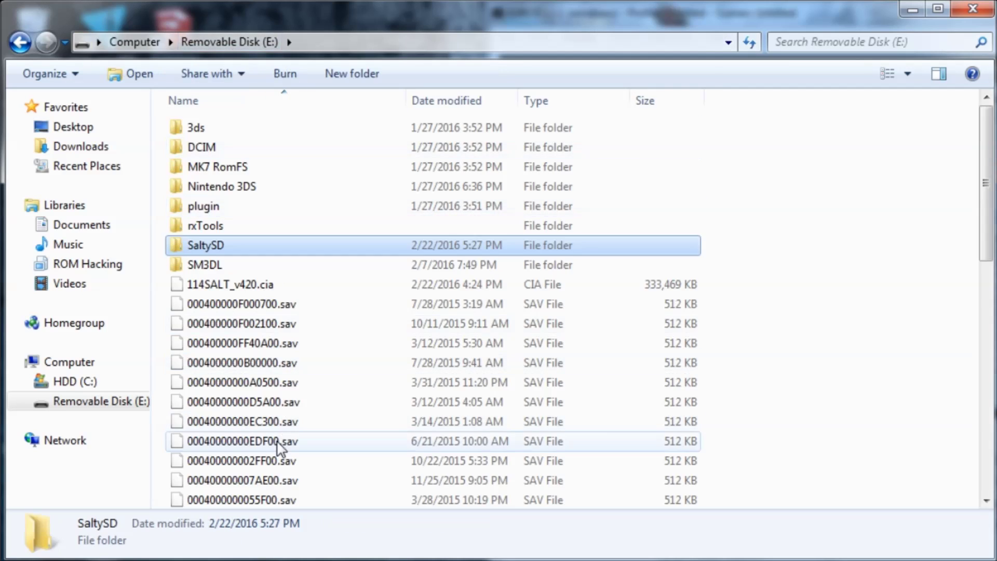
Eject Removable Disk (E:) from This PC, with 114SALT_v420.cia in its root
left_click(256, 285)
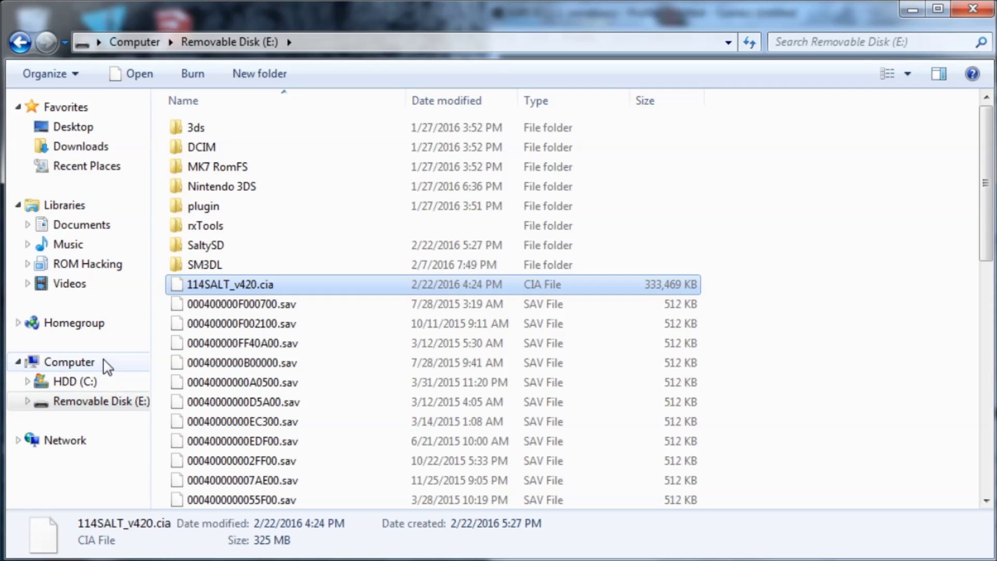
left_click(69, 362)
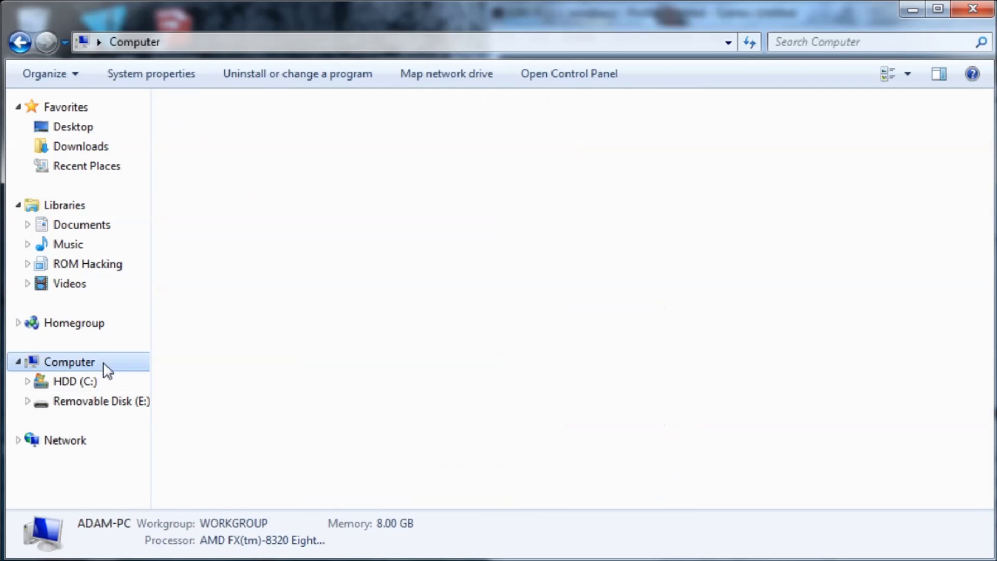
left_click(93, 401)
right_click(111, 412)
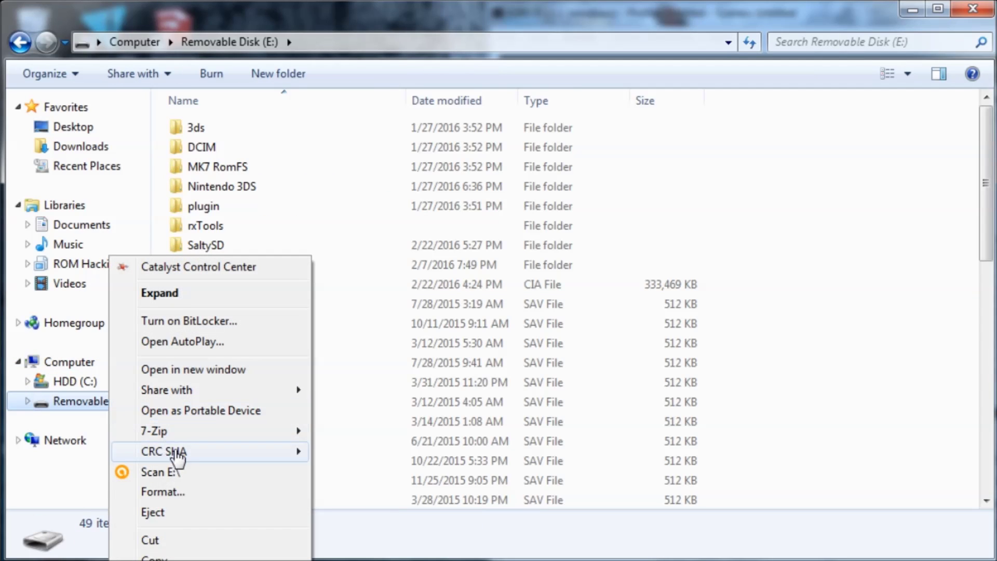
left_click(190, 519)
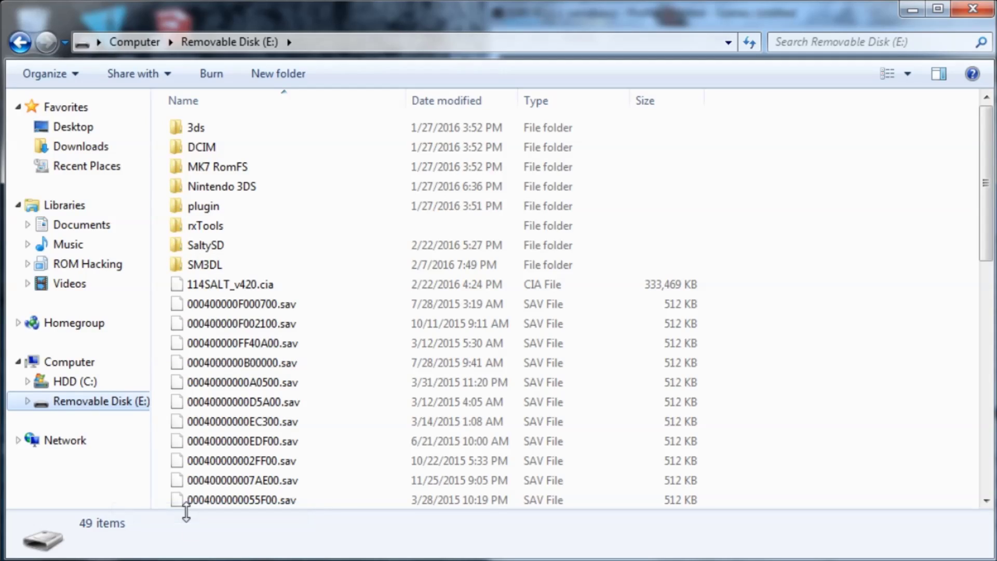